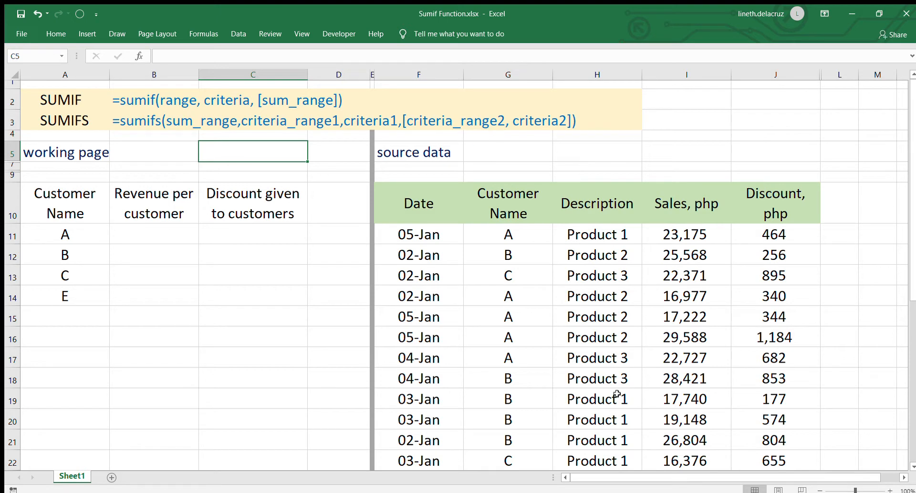
Examine the Sales, php column of the source data from its header to the last row
{"action": "left_click", "coordinate": [141, 235]}
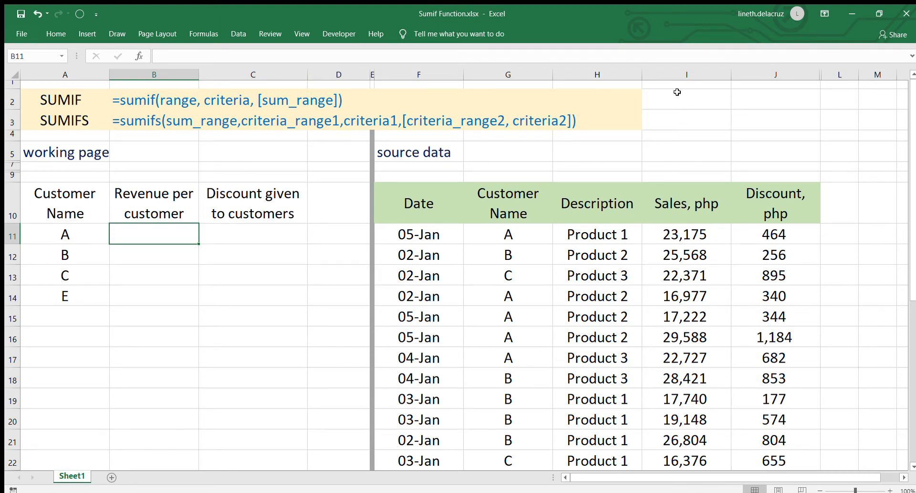
{"action": "left_click", "coordinate": [679, 76]}
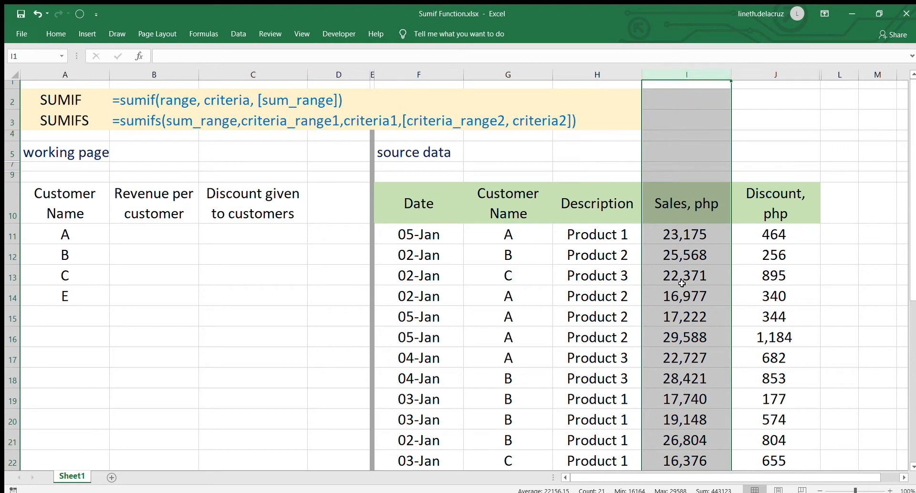
{"action": "scroll", "coordinate": [682, 283], "scroll_direction": "down", "scroll_amount": 1}
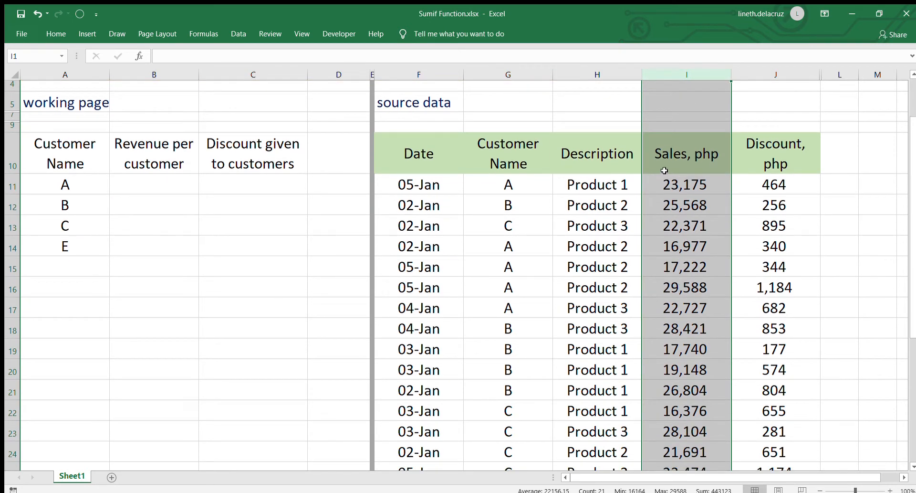
{"action": "scroll", "coordinate": [686, 264], "scroll_direction": "down", "scroll_amount": 1}
{"action": "scroll", "coordinate": [686, 265], "scroll_direction": "down", "scroll_amount": 1}
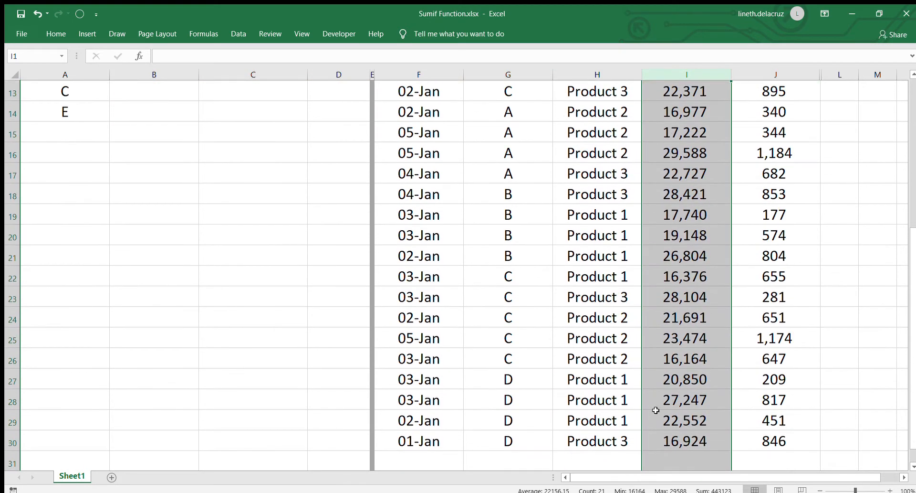
{"action": "scroll", "coordinate": [655, 376], "scroll_direction": "up", "scroll_amount": 1}
{"action": "scroll", "coordinate": [656, 377], "scroll_direction": "up", "scroll_amount": 4}
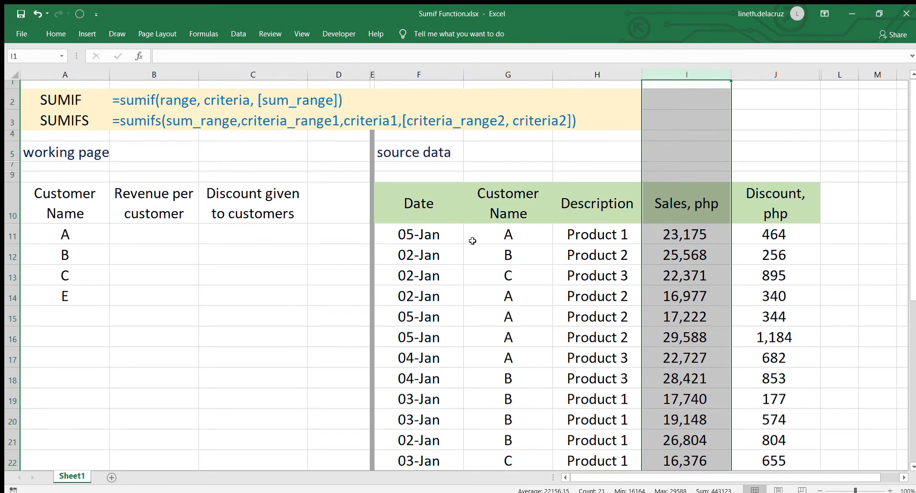
Start a SUMIF formula in B11 with the source data's entire Customer Name column, G:G, as the range
{"action": "left_click", "coordinate": [167, 237]}
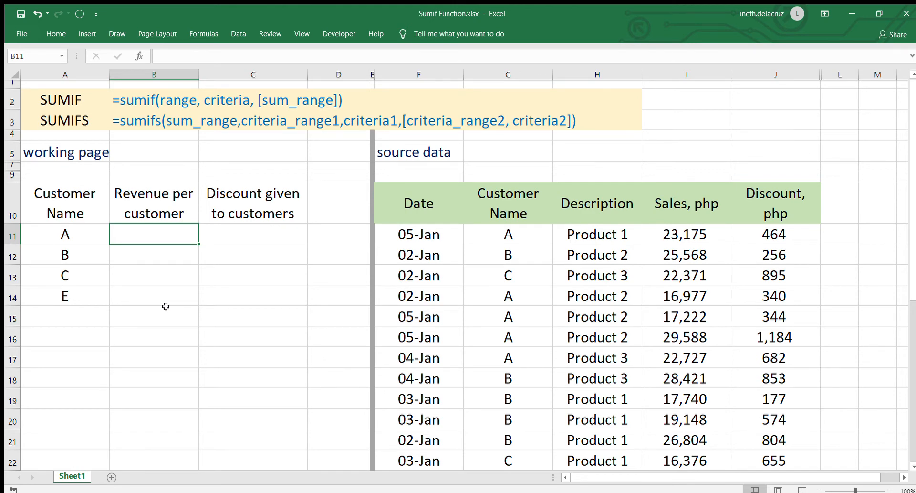
{"action": "type", "text": "="}
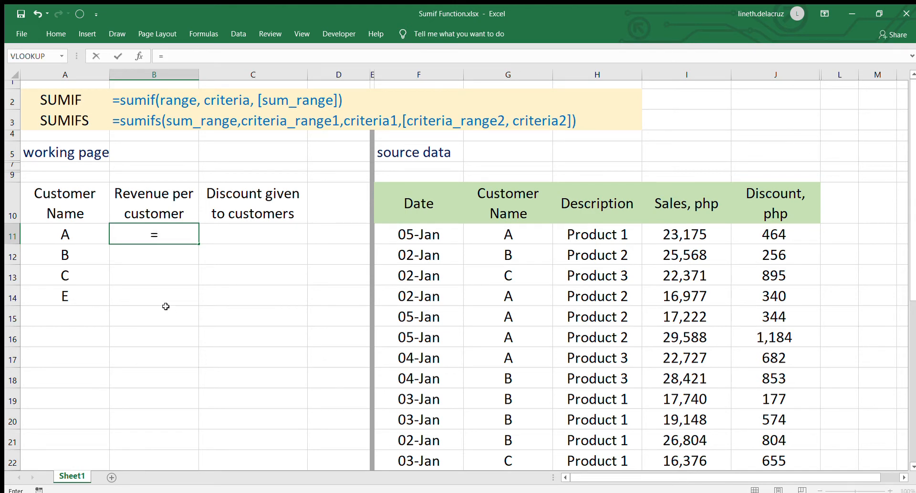
{"action": "type", "text": "sumif("}
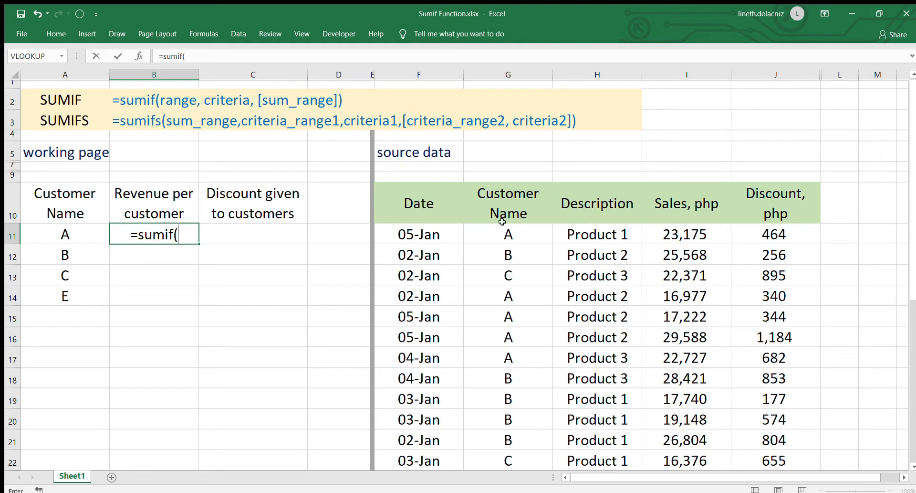
{"action": "left_click", "coordinate": [522, 74]}
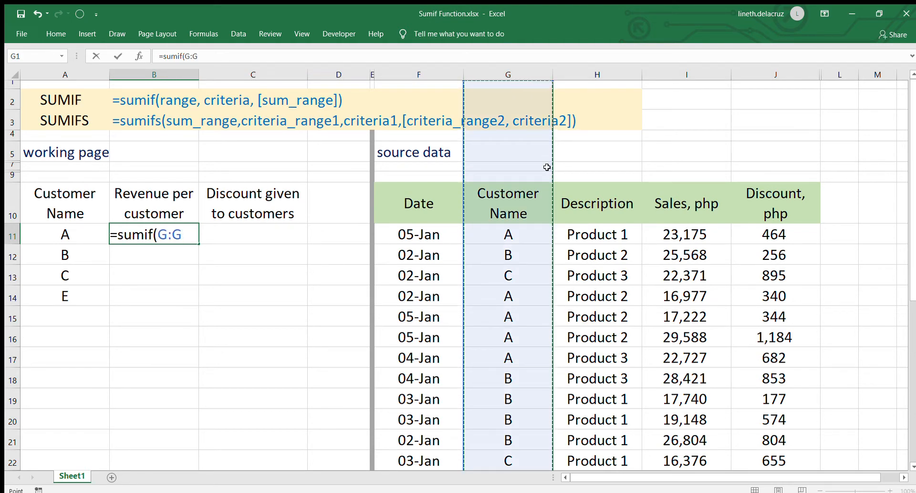
{"action": "left_click_drag", "start_coordinate": [518, 201], "coordinate": [501, 427]}
{"action": "scroll", "coordinate": [501, 427], "scroll_direction": "up", "scroll_amount": 5}
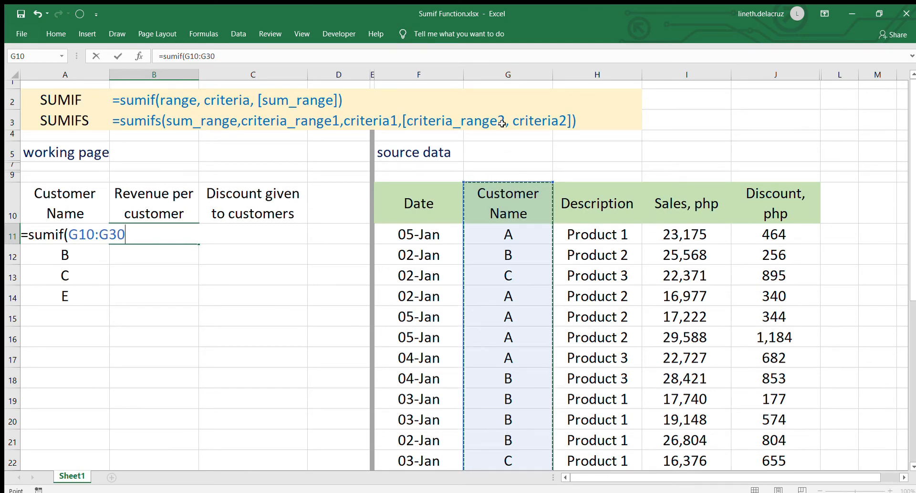
{"action": "left_click", "coordinate": [507, 72]}
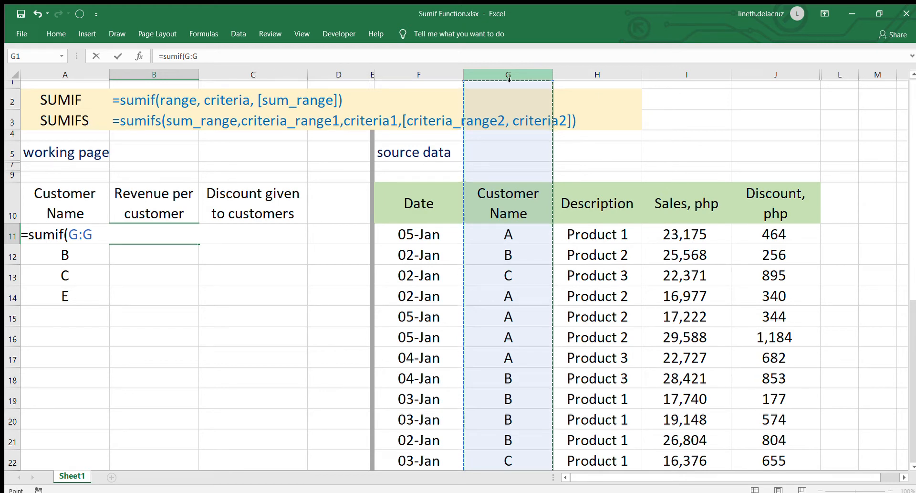
{"action": "type", "text": ","}
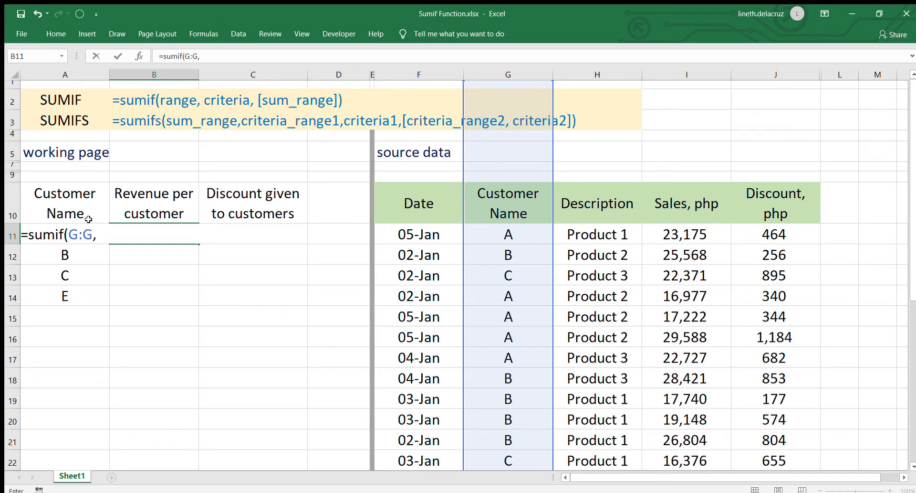
Complete the B11 SUMIF formula with A11 as the criteria and the Sales column, I:I, as the sum range
{"action": "left_click", "coordinate": [65, 212]}
{"action": "key", "text": "Down"}
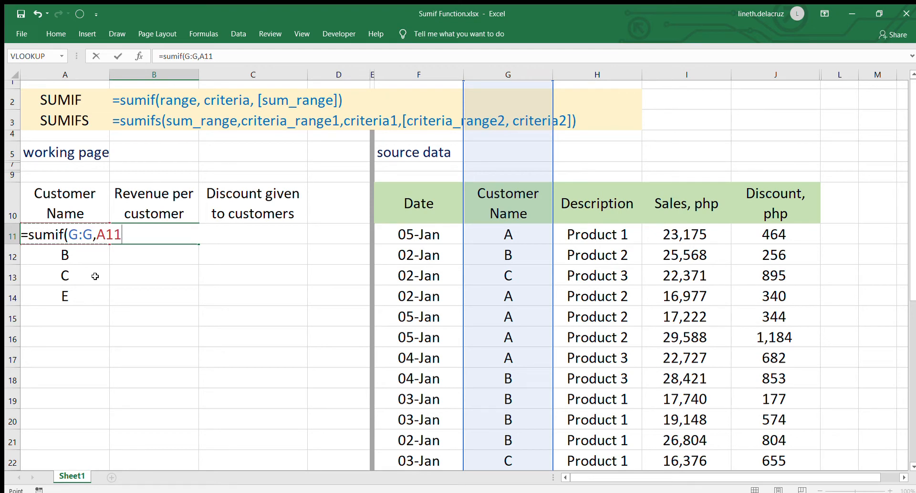
{"action": "type", "text": ","}
{"action": "left_click", "coordinate": [677, 74]}
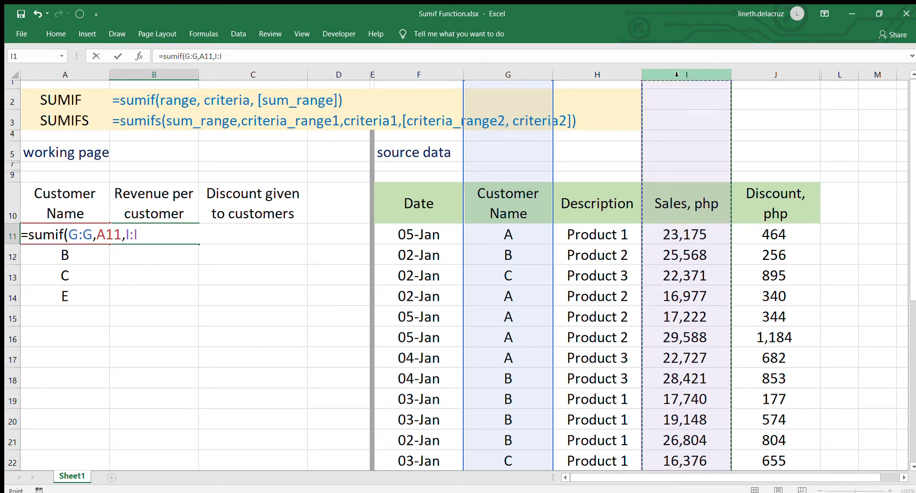
{"action": "key", "text": "Return"}
Re-enter the SUMIF formula in B11 without its closing parenthesis
{"action": "key", "text": "Up"}
{"action": "key", "text": "F2"}
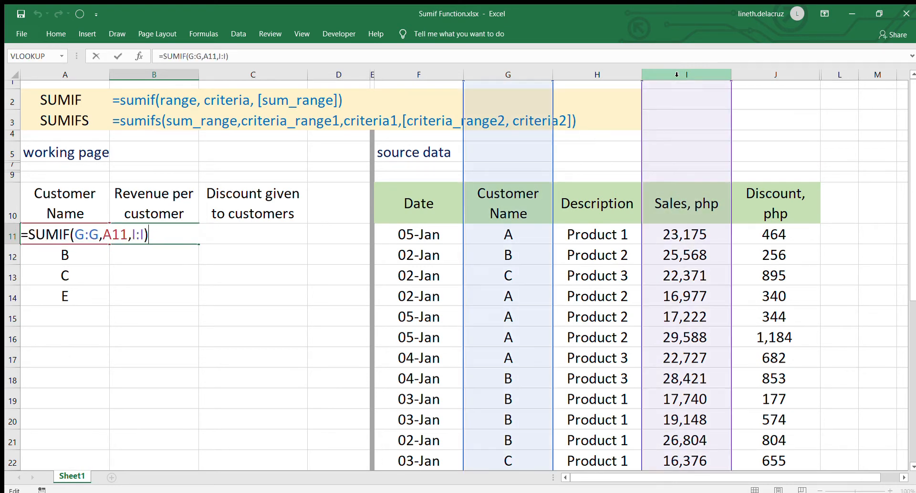
{"action": "key", "text": "BackSpace"}
{"action": "type", "text": ")"}
{"action": "key", "text": "BackSpace"}
{"action": "key", "text": "Return"}
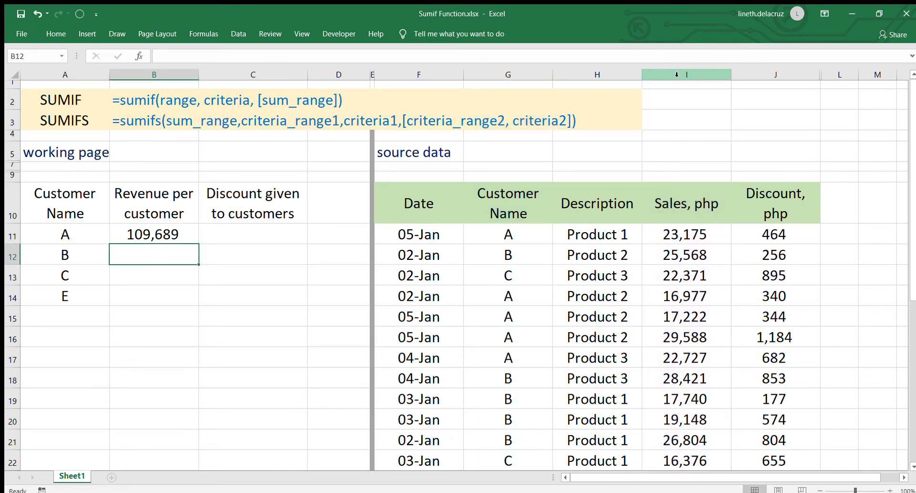
Highlight all of customer A's entries in the source data's Customer Name column
{"action": "key", "text": "Up"}
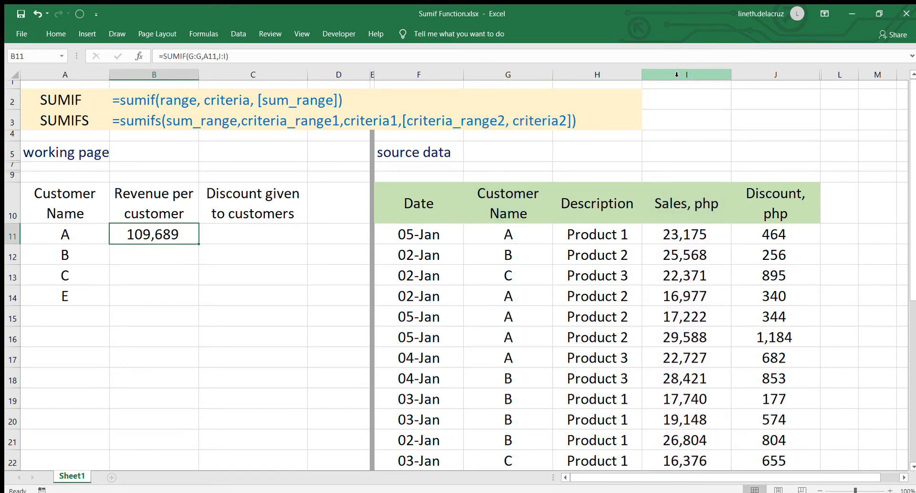
{"action": "key", "text": "Right"}
{"action": "key", "text": "Right"}
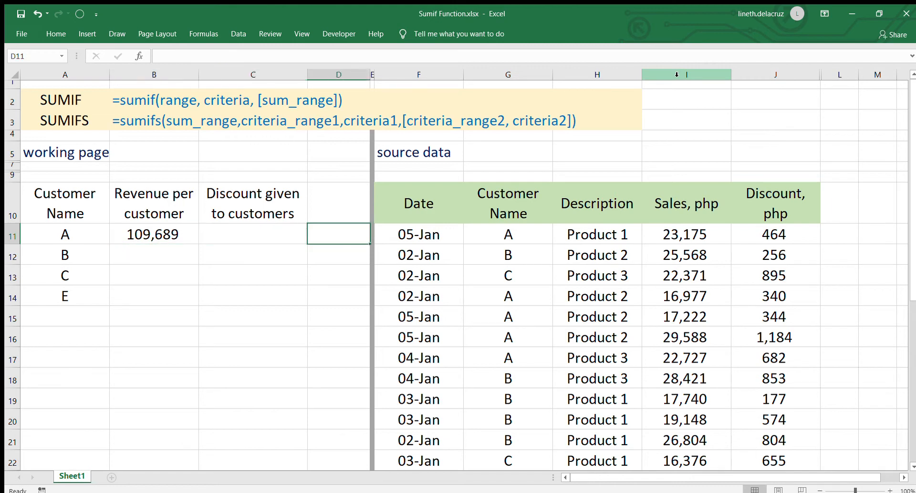
{"action": "key", "text": "Left"}
{"action": "key", "text": "Left"}
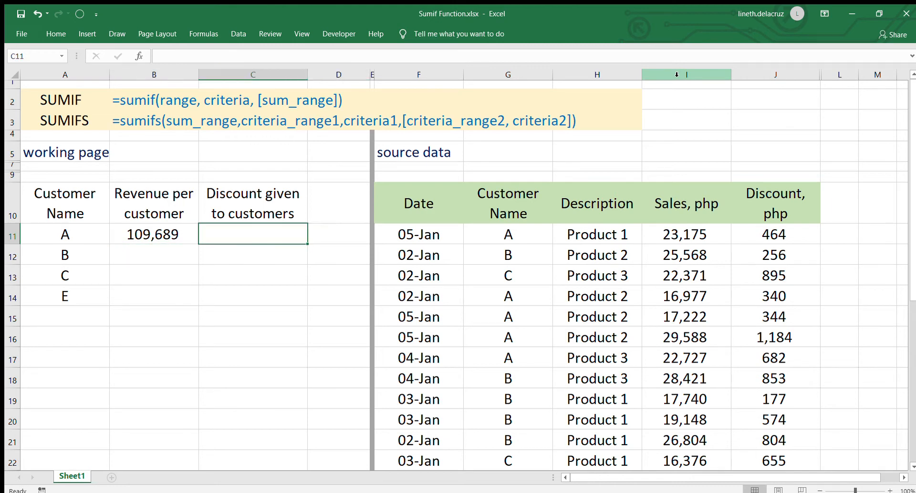
{"action": "key", "text": "Right"}
{"action": "key", "text": "Right"}
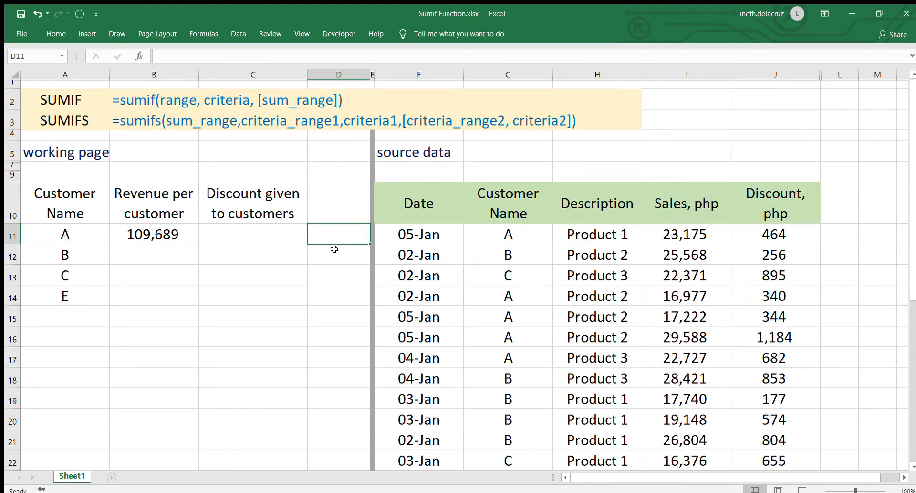
{"action": "left_click", "coordinate": [534, 237]}
{"action": "left_click", "coordinate": [528, 297], "text": "ctrl"}
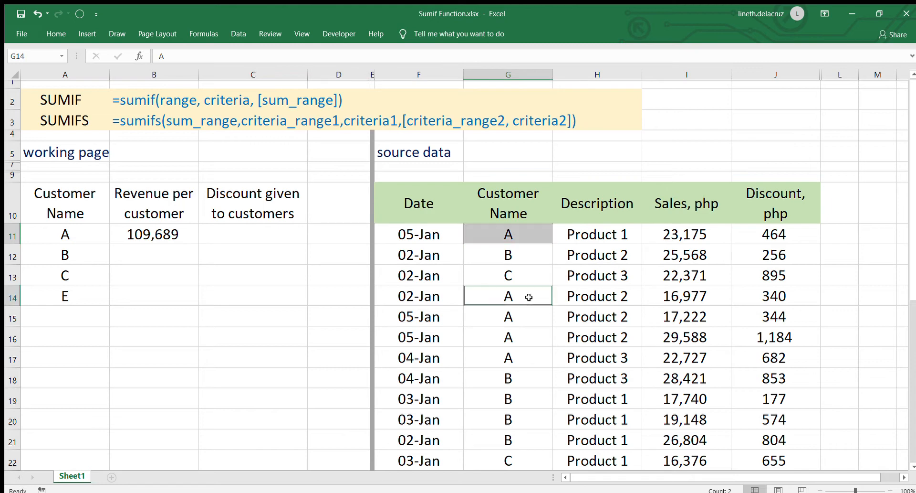
{"action": "left_click_drag", "start_coordinate": [529, 316], "coordinate": [529, 355]}
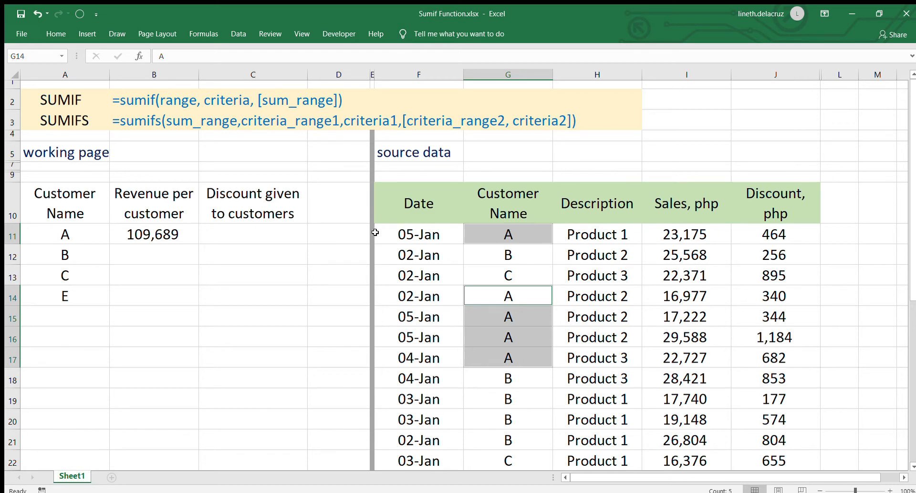
Cross-check customer A's revenue in D11 with =I11+I14+I15+I16+I17, and clear the cell again
{"action": "left_click", "coordinate": [341, 239]}
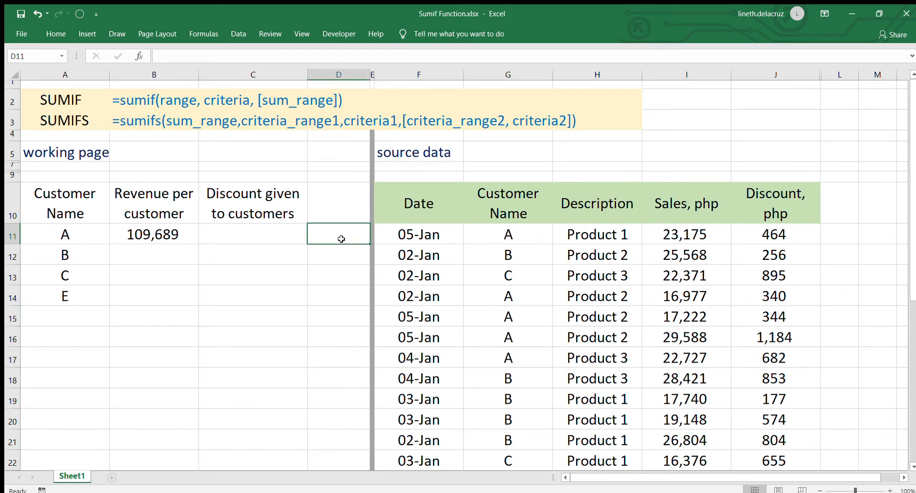
{"action": "type", "text": "="}
{"action": "left_click", "coordinate": [678, 232]}
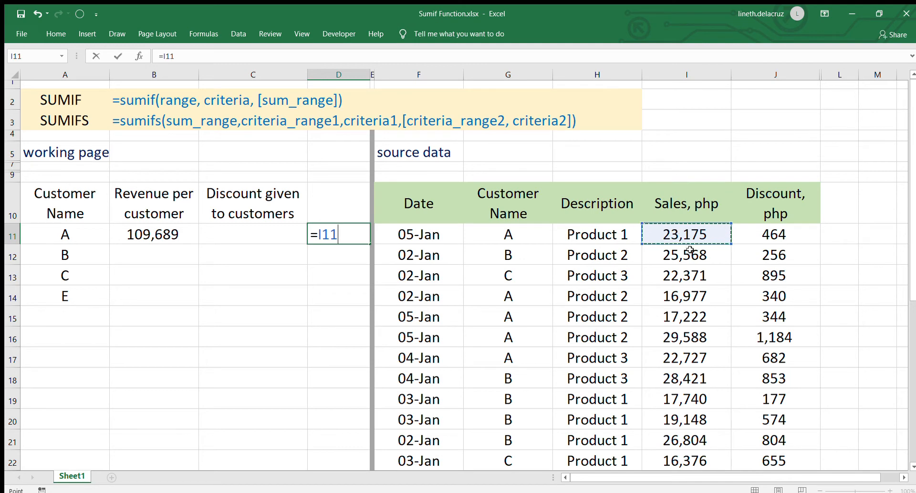
{"action": "type", "text": "+"}
{"action": "left_click", "coordinate": [700, 299]}
{"action": "type", "text": "+"}
{"action": "left_click", "coordinate": [700, 317]}
{"action": "type", "text": "+"}
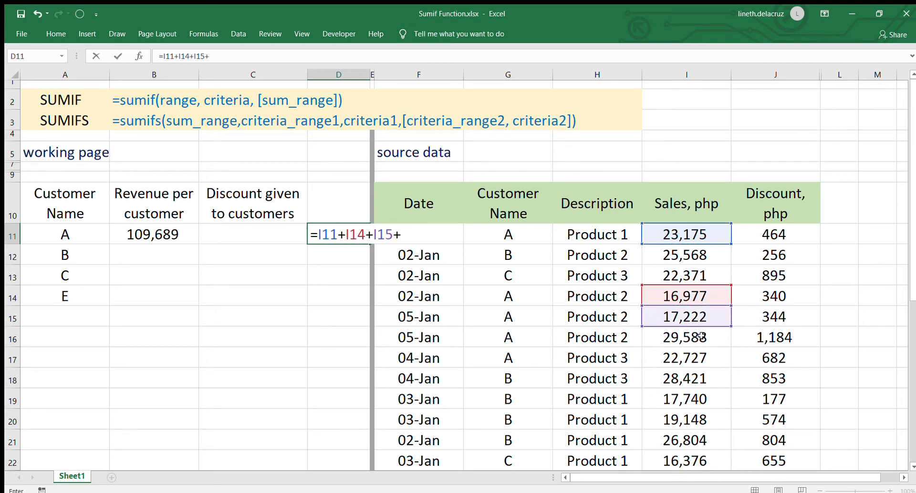
{"action": "left_click", "coordinate": [700, 336]}
{"action": "type", "text": "+"}
{"action": "left_click", "coordinate": [694, 358]}
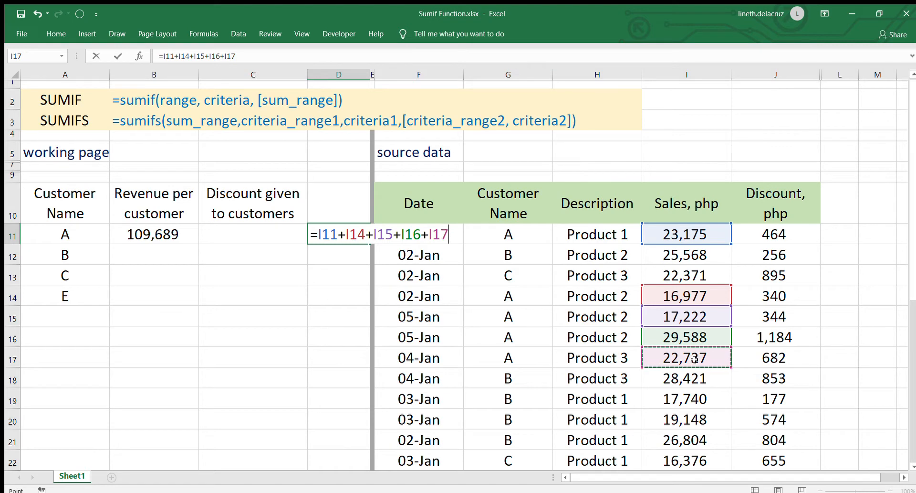
{"action": "key", "text": "Return"}
{"action": "key", "text": "Up"}
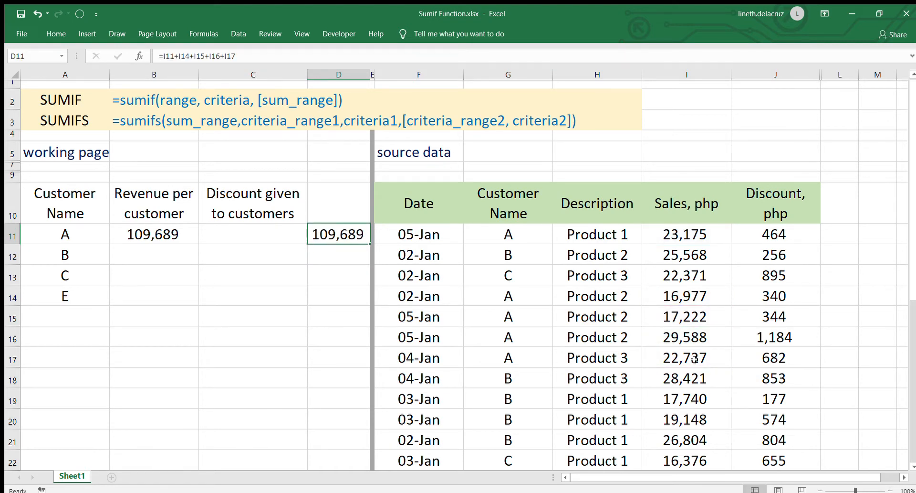
{"action": "key", "text": "Delete"}
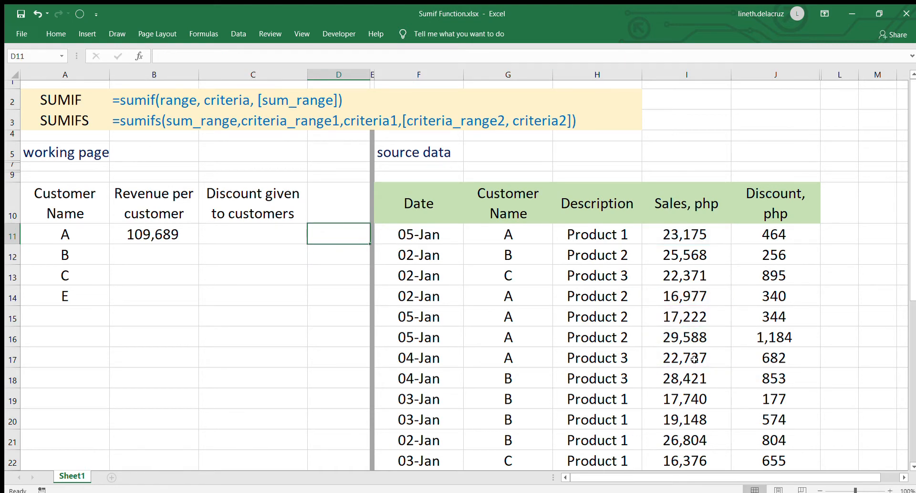
Make the range reference in the B11 SUMIF formula absolute as $G:$G
{"action": "key", "text": "Left"}
{"action": "key", "text": "Left"}
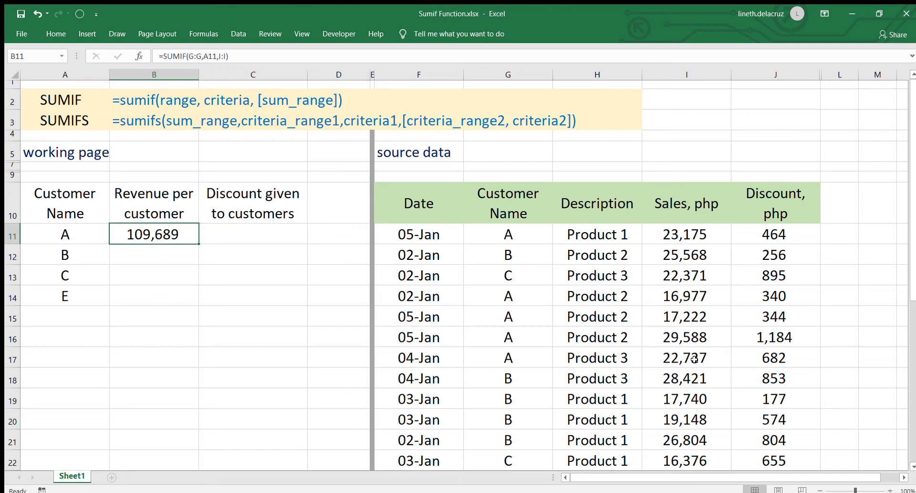
{"action": "key", "text": "Left"}
{"action": "key", "text": "Right"}
{"action": "key", "text": "F2"}
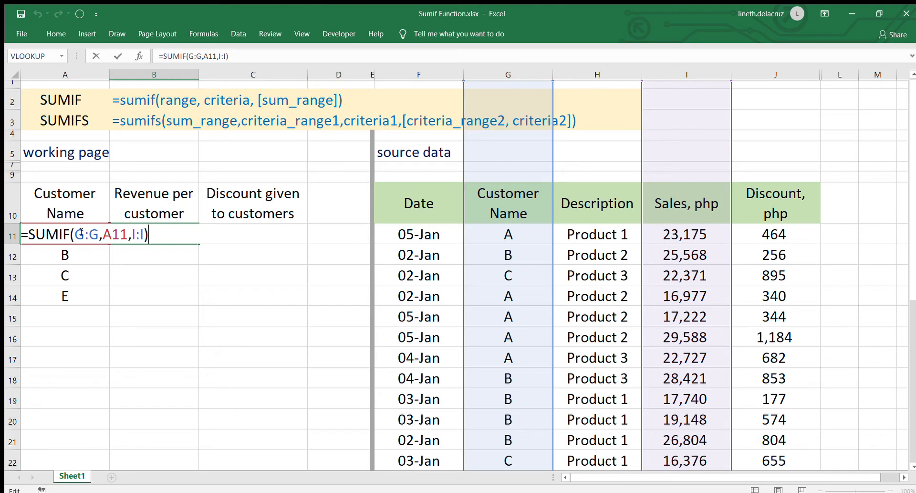
{"action": "left_click", "coordinate": [85, 233]}
{"action": "key", "text": "F4"}
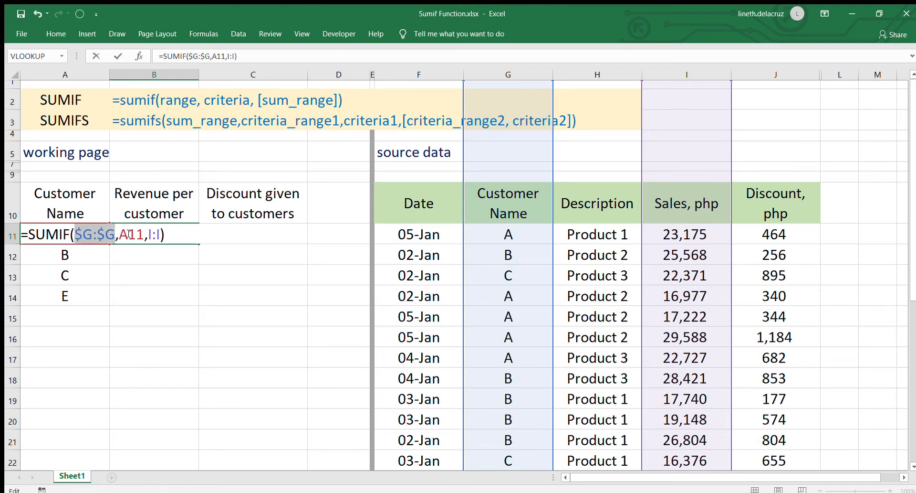
Lock only the column of the criteria reference in the B11 formula as $A11, and accept the formula
{"action": "left_click", "coordinate": [130, 233]}
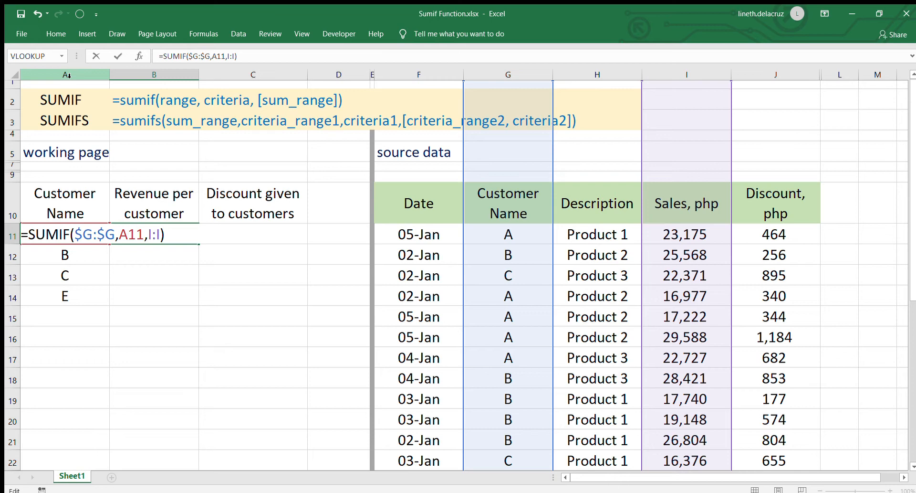
{"action": "left_click", "coordinate": [121, 230]}
{"action": "key", "text": "F4"}
{"action": "key", "text": "F4"}
{"action": "key", "text": "F4"}
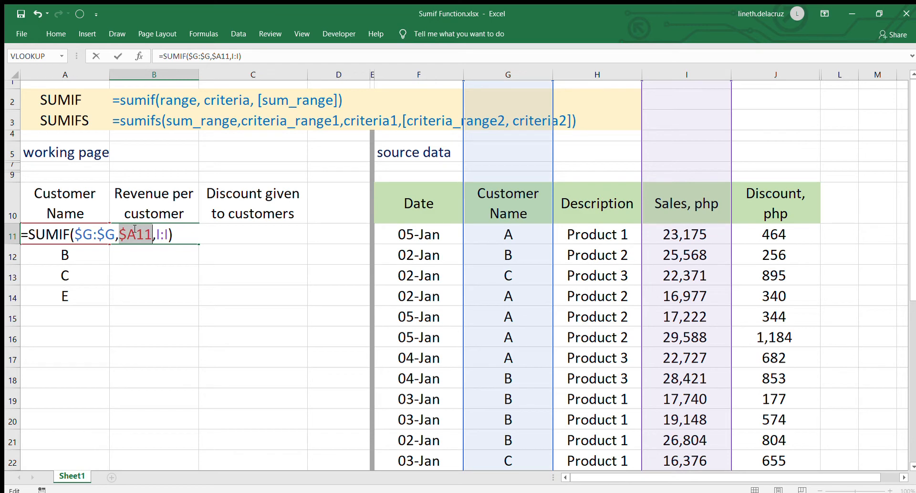
{"action": "left_click", "coordinate": [159, 234]}
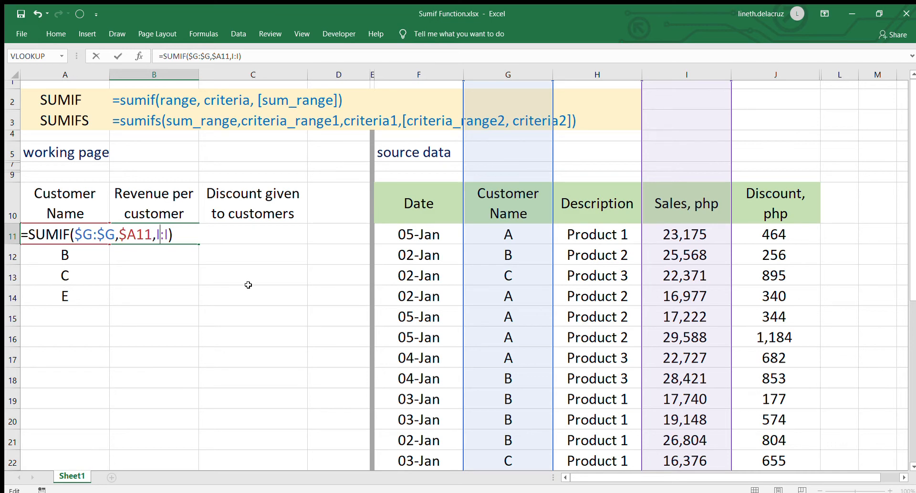
{"action": "key", "text": "Return"}
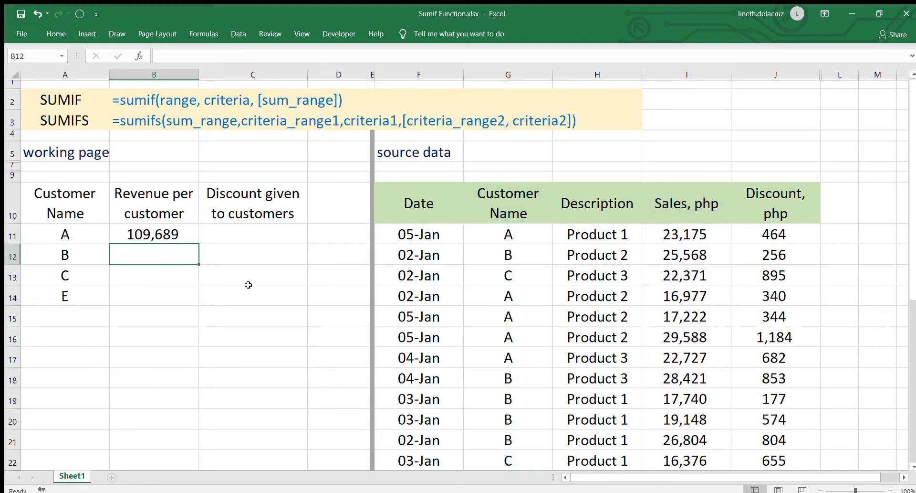
Copy the SUMIF formula in B11 to the whole range B11:C14 for all customers' revenue and discounts
{"action": "key", "text": "Up"}
{"action": "key", "text": "ctrl+c"}
{"action": "key", "text": "Right"}
{"action": "key", "text": "shift+Left"}
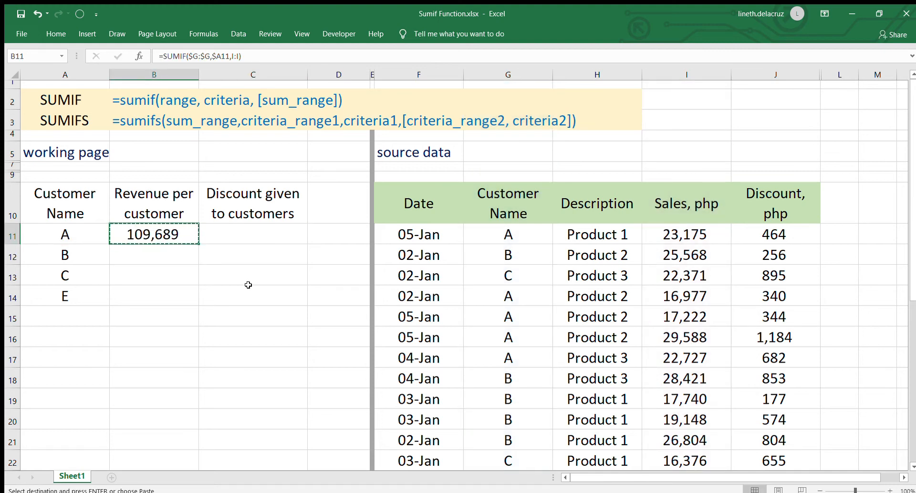
{"action": "key", "text": "shift+Down"}
{"action": "key", "text": "shift+Down"}
{"action": "key", "text": "shift+Down"}
{"action": "key", "text": "ctrl+v"}
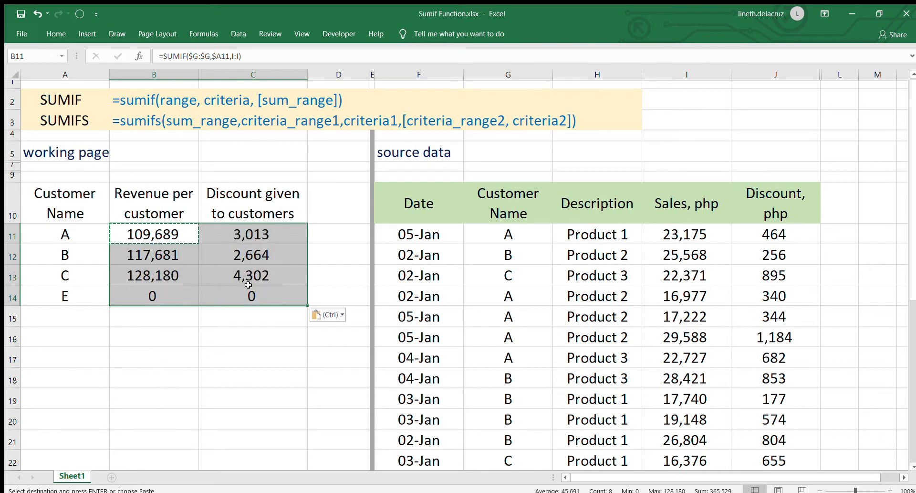
Check the source data's Customer Name entries in G11:G30 for customer E
{"action": "left_click_drag", "start_coordinate": [184, 300], "coordinate": [212, 295]}
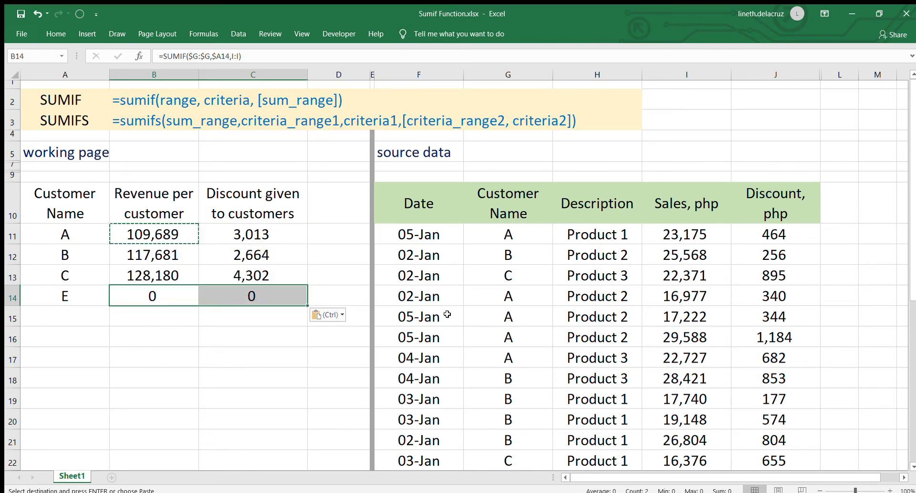
{"action": "scroll", "coordinate": [447, 315], "scroll_direction": "down", "scroll_amount": 5}
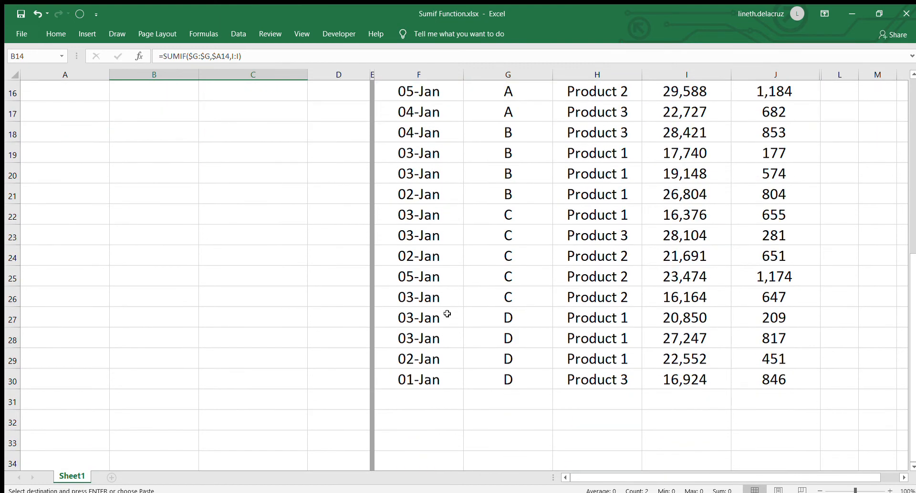
{"action": "scroll", "coordinate": [447, 314], "scroll_direction": "up", "scroll_amount": 2}
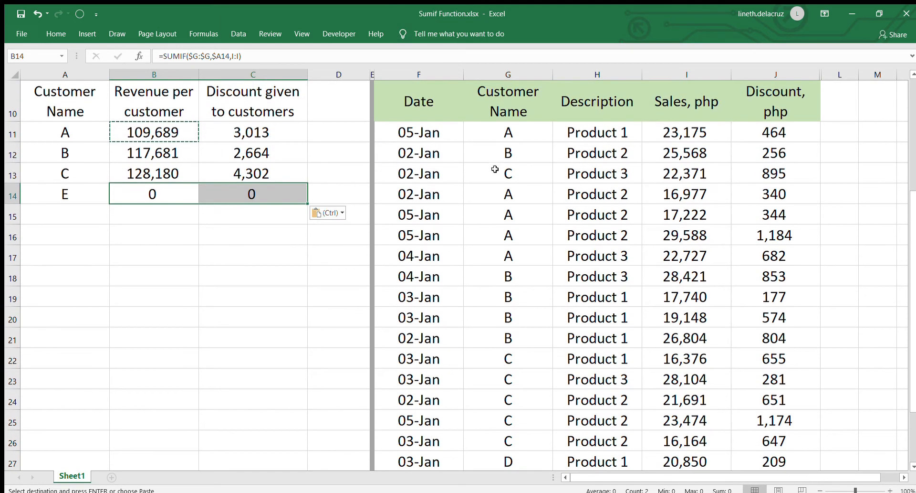
{"action": "left_click", "coordinate": [499, 130]}
{"action": "scroll", "coordinate": [518, 344], "scroll_direction": "down", "scroll_amount": 2}
{"action": "left_click", "coordinate": [521, 373], "text": "shift"}
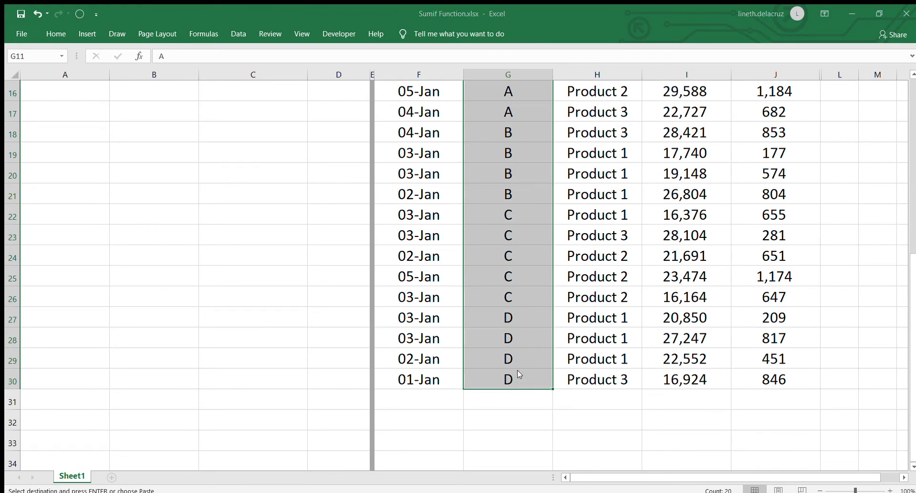
{"action": "left_click", "coordinate": [524, 405]}
{"action": "scroll", "coordinate": [493, 273], "scroll_direction": "up", "scroll_amount": 4}
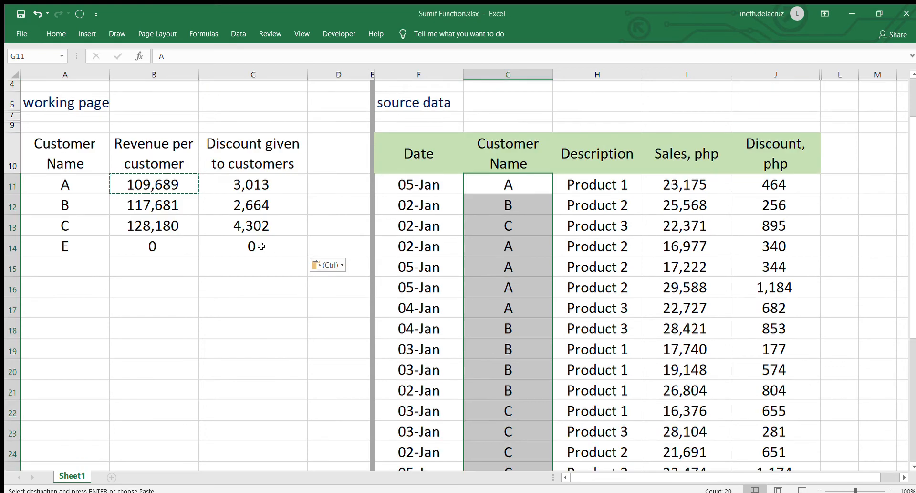
Review customer E's revenue and discount results in B14:C14 alongside the source data
{"action": "left_click", "coordinate": [163, 250]}
{"action": "left_click_drag", "start_coordinate": [162, 250], "coordinate": [232, 247]}
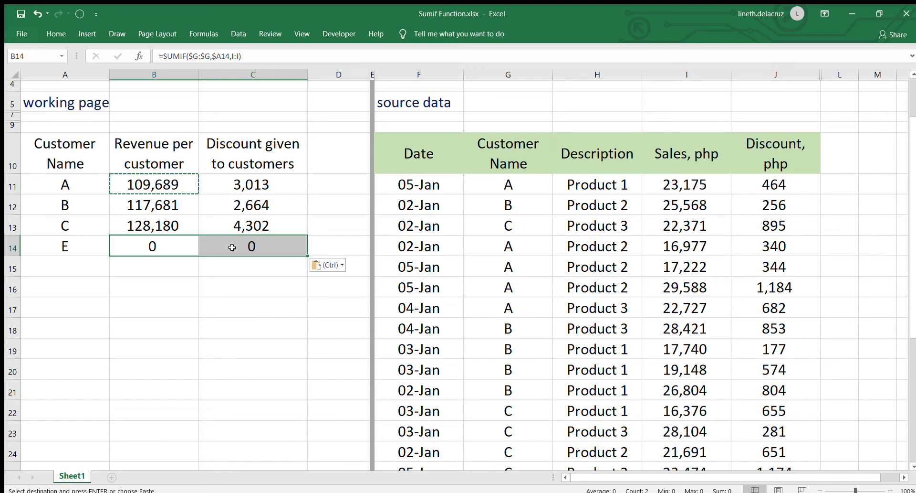
{"action": "scroll", "coordinate": [700, 272], "scroll_direction": "down", "scroll_amount": 1}
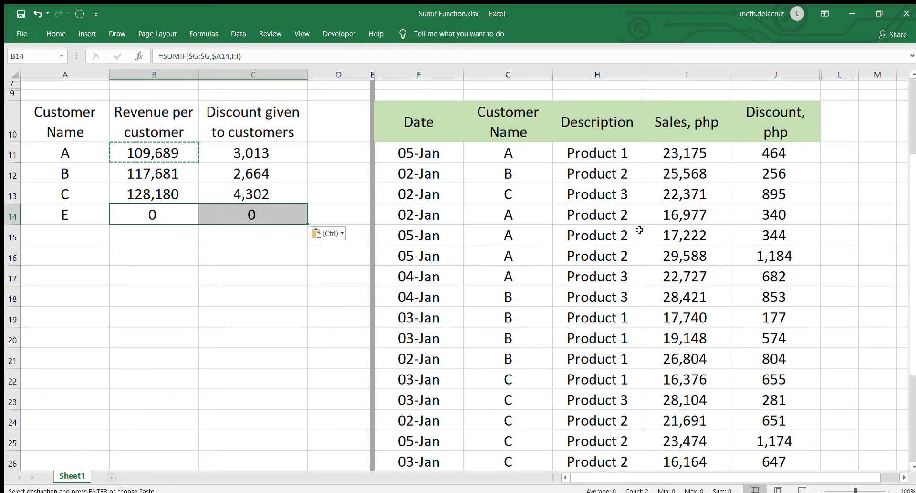
{"action": "scroll", "coordinate": [514, 284], "scroll_direction": "up", "scroll_amount": 2}
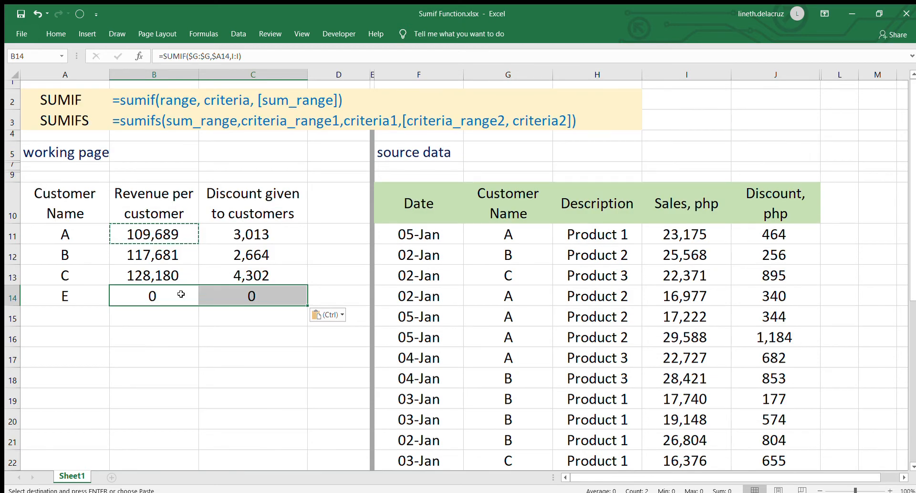
{"action": "left_click_drag", "start_coordinate": [181, 292], "coordinate": [231, 297]}
{"action": "left_click", "coordinate": [153, 230]}
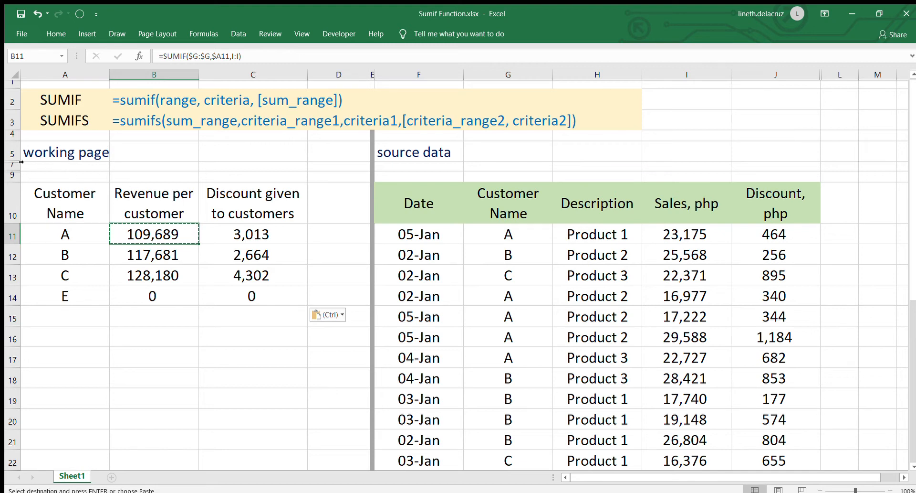
Unhide the date row between rows 5 and 7, and clear the revenue and discount results in B11:C14
{"action": "left_click_drag", "start_coordinate": [11, 151], "coordinate": [10, 162]}
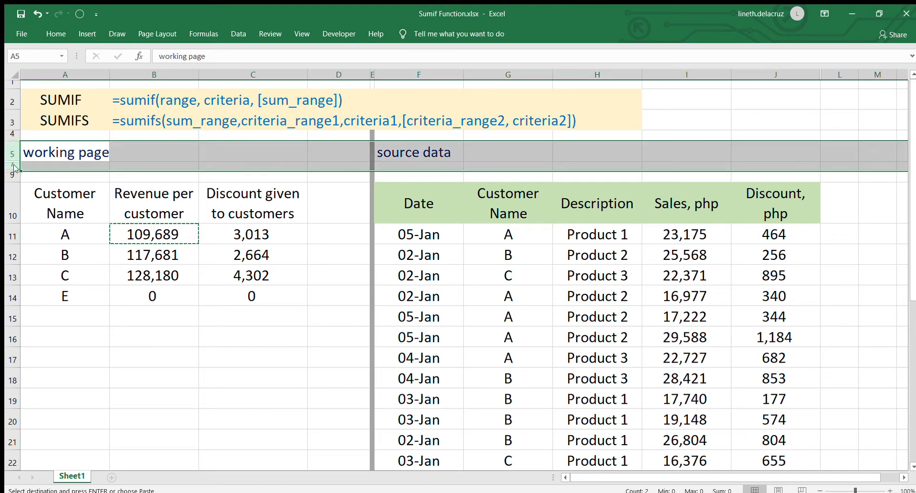
{"action": "key", "text": "ctrl+shift+9"}
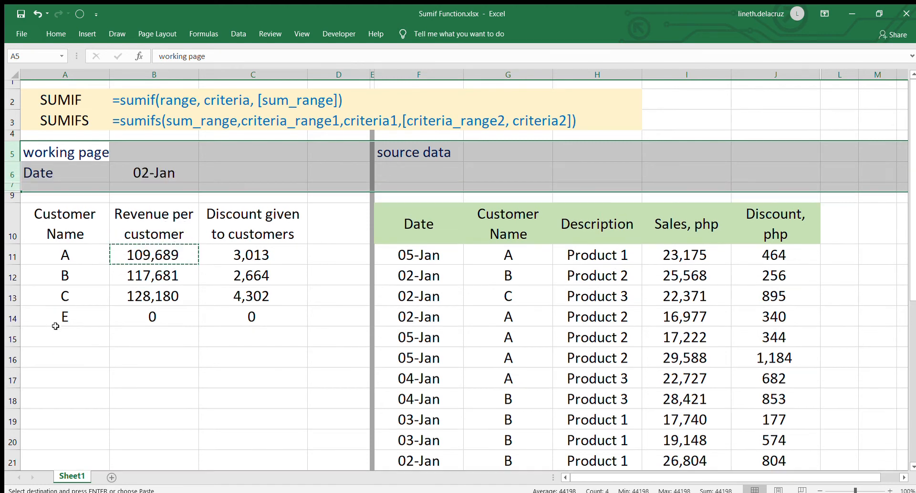
{"action": "left_click", "coordinate": [79, 293]}
{"action": "key", "text": "Up"}
{"action": "key", "text": "Up"}
{"action": "key", "text": "Up"}
{"action": "left_click_drag", "start_coordinate": [127, 255], "coordinate": [244, 311]}
{"action": "key", "text": "Delete"}
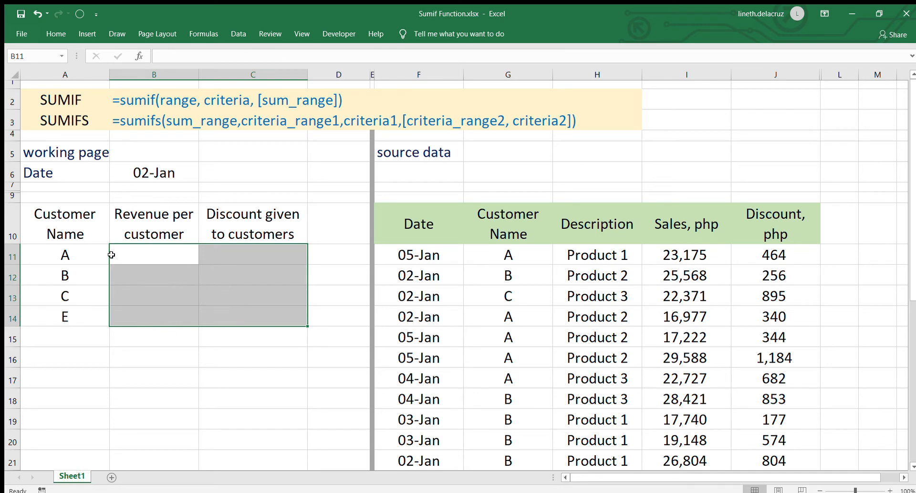
Start a SUMIFS formula in B11 with the Sales column I:I as the sum range
{"action": "left_click", "coordinate": [76, 249]}
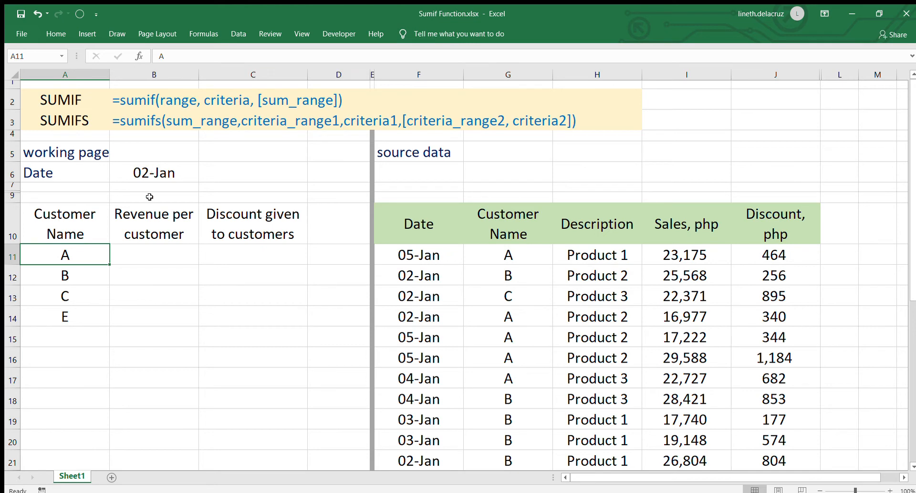
{"action": "left_click", "coordinate": [141, 251]}
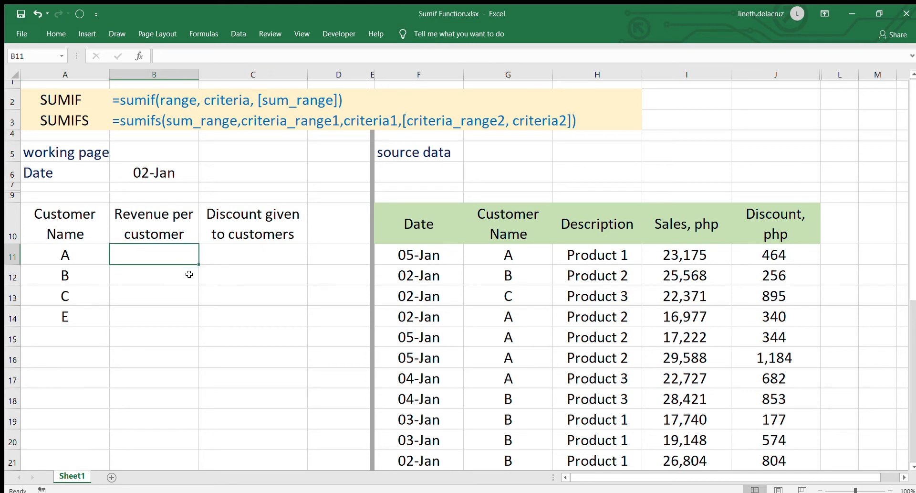
{"action": "type", "text": "="}
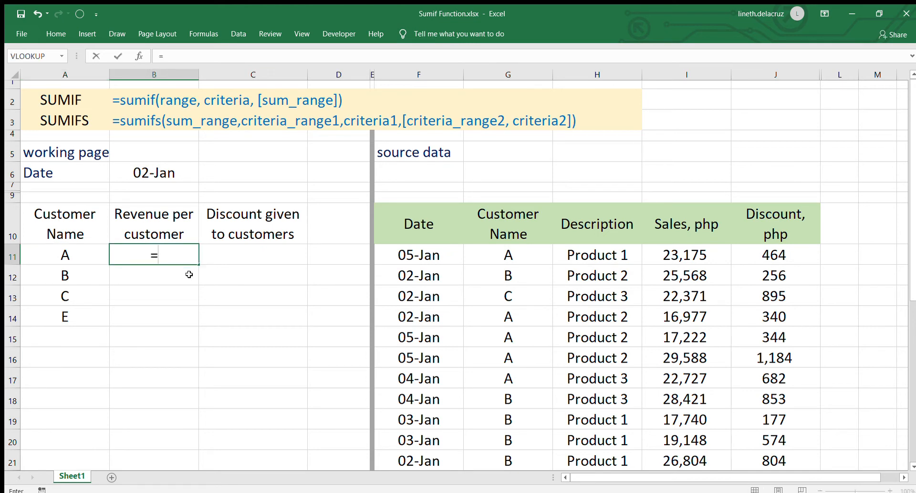
{"action": "type", "text": "sumifs"}
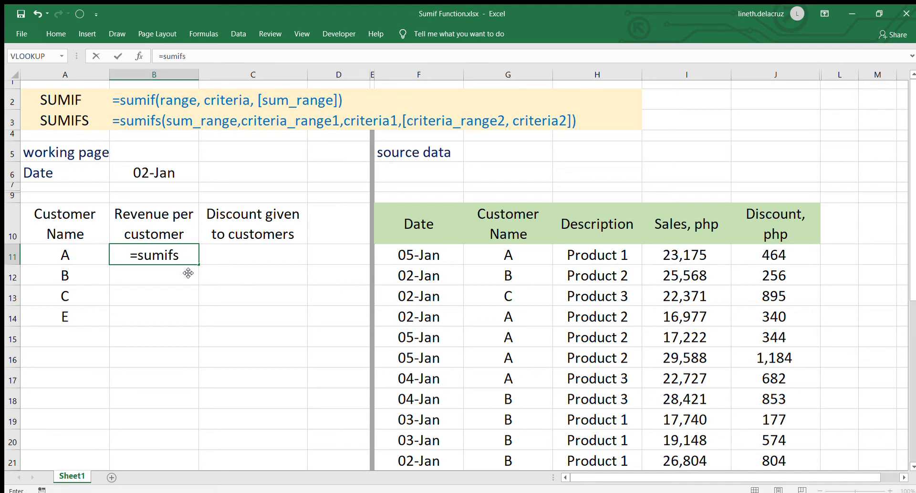
{"action": "type", "text": "("}
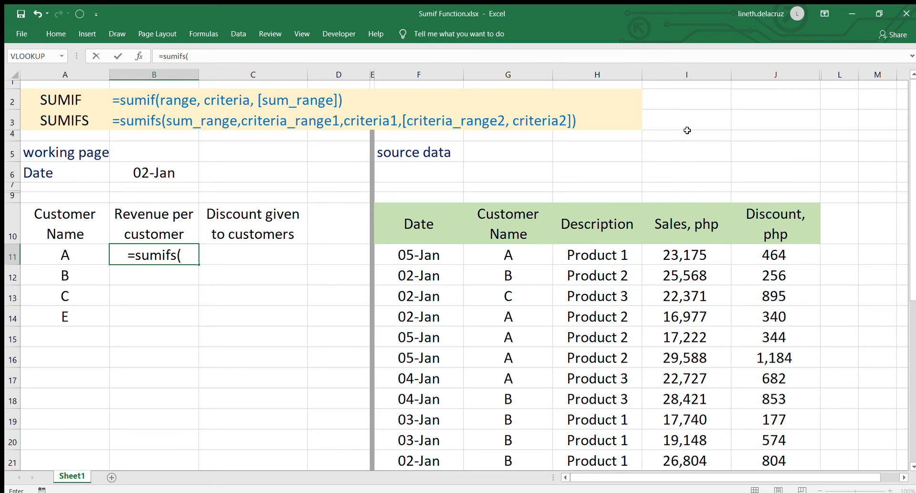
{"action": "left_click", "coordinate": [698, 78]}
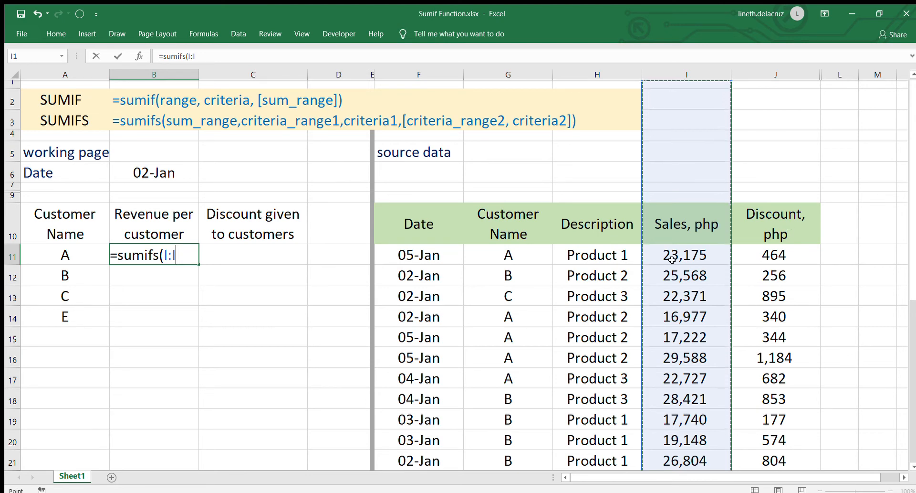
{"action": "type", "text": ","}
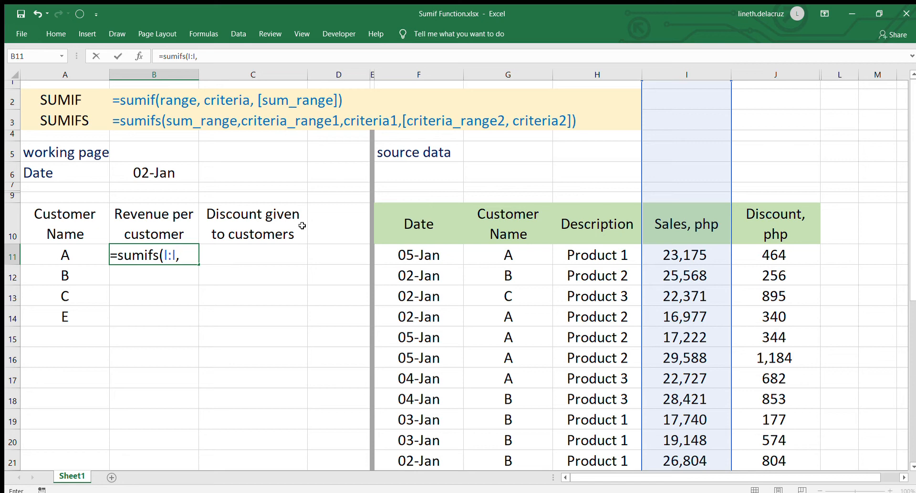
Add the first condition to the B11 formula, with $G:$G as the criteria range and $A11 as the criteria
{"action": "left_click", "coordinate": [521, 74]}
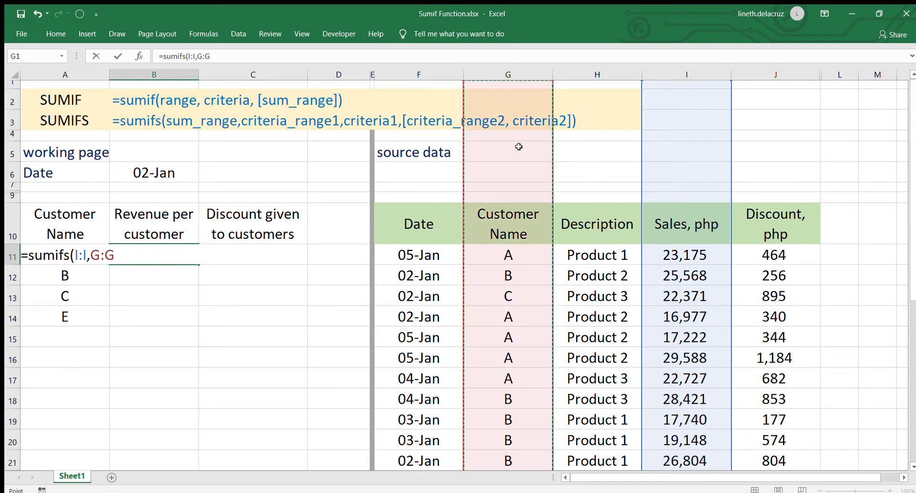
{"action": "key", "text": "F4"}
{"action": "type", "text": ","}
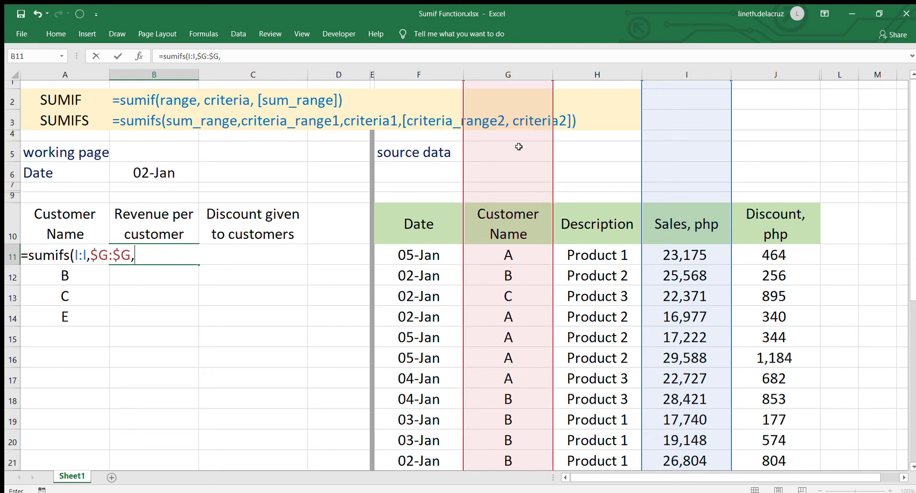
{"action": "left_click", "coordinate": [72, 235]}
{"action": "key", "text": "Down"}
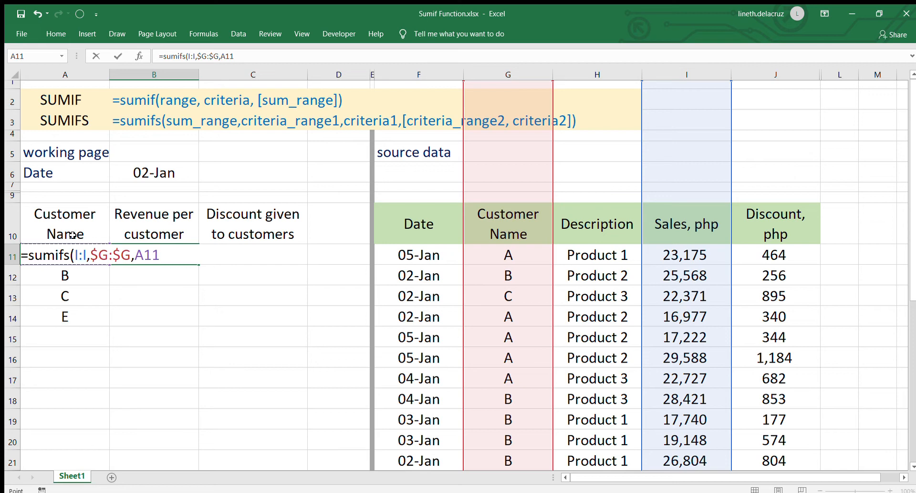
{"action": "key", "text": "F4"}
{"action": "key", "text": "F4"}
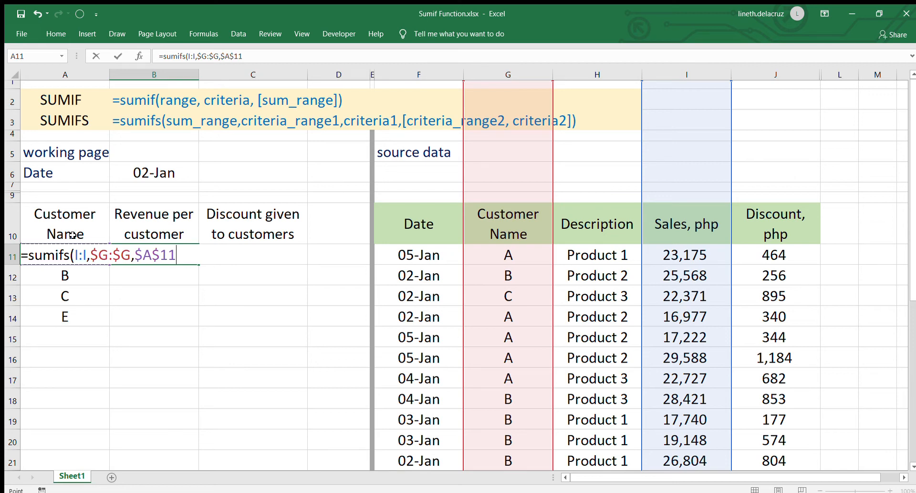
{"action": "key", "text": "F4"}
{"action": "type", "text": ","}
Add the date condition to the B11 formula with criteria range $F:$F and criteria $B$6, and accept the formula
{"action": "left_click", "coordinate": [430, 74]}
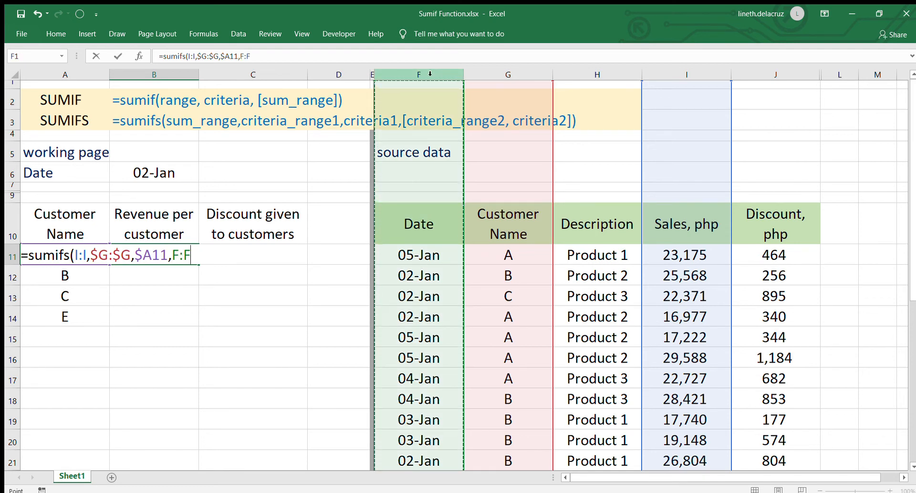
{"action": "key", "text": "F4"}
{"action": "type", "text": ","}
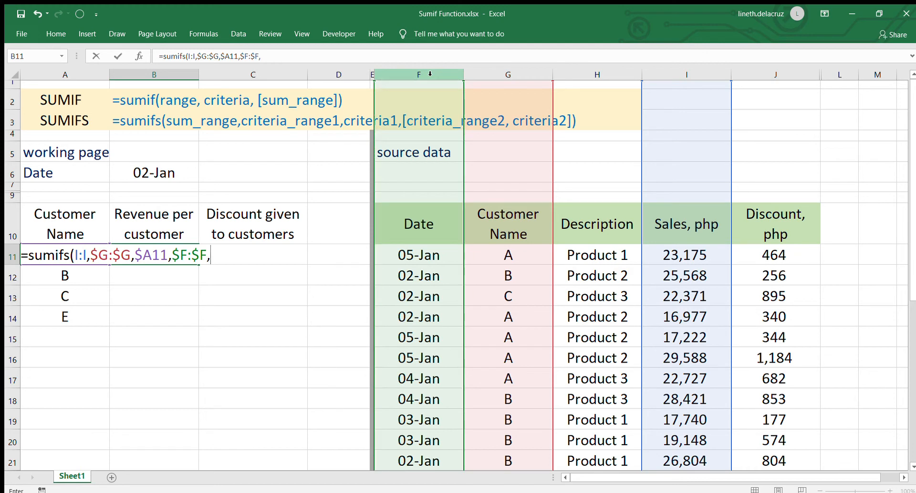
{"action": "left_click", "coordinate": [150, 169]}
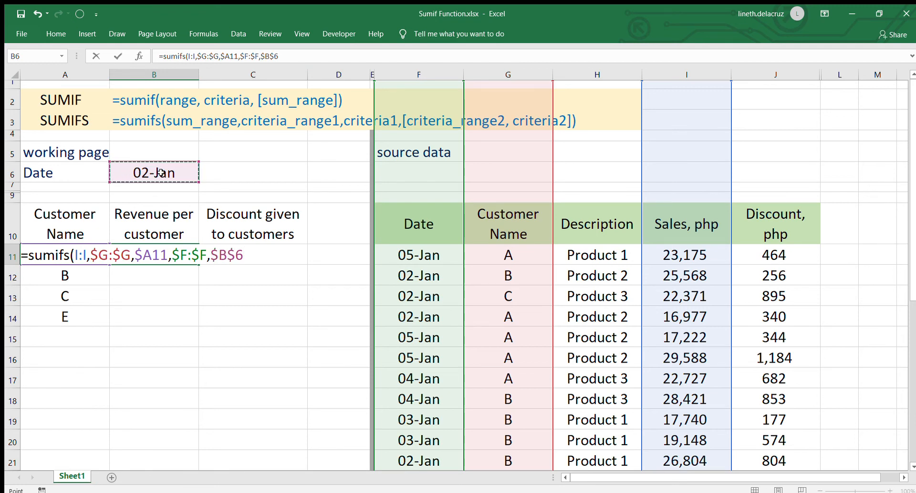
{"action": "key", "text": "Return"}
{"action": "key", "text": "Up"}
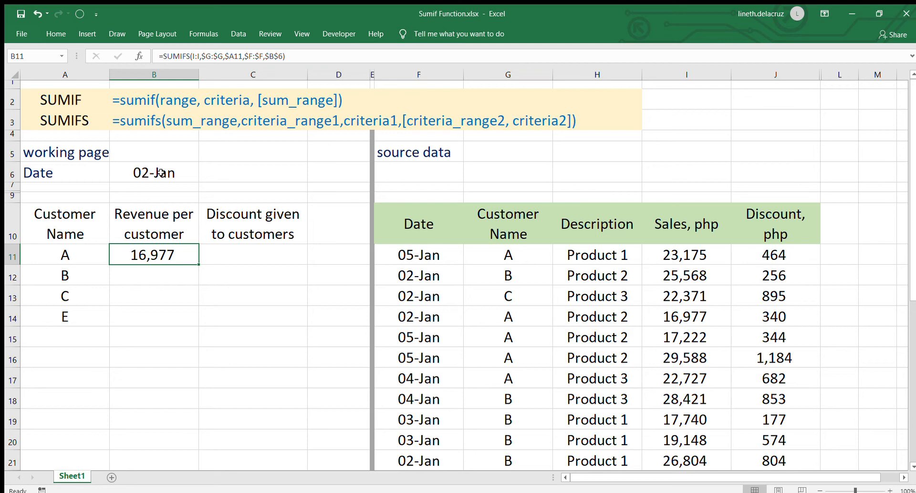
Copy the SUMIFS formula from B11 to C11 for customer A's discount
{"action": "key", "text": "ctrl+c"}
{"action": "key", "text": "Right"}
{"action": "key", "text": "ctrl+v"}
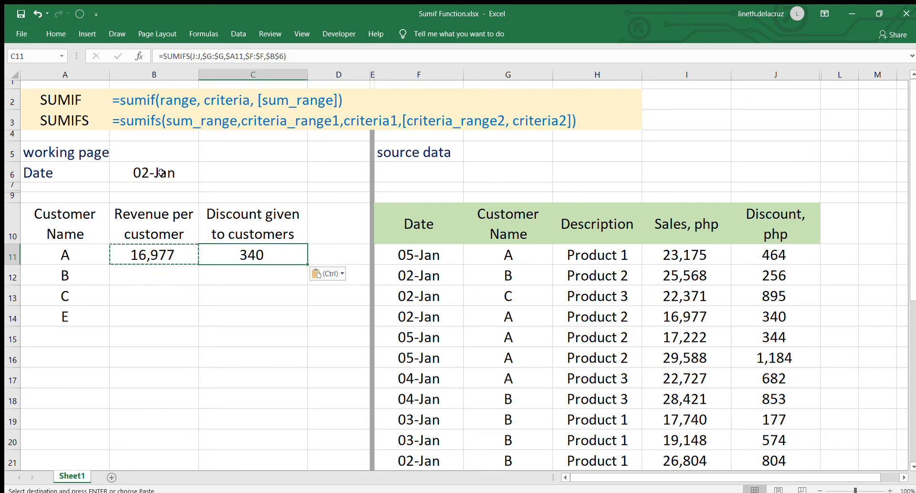
{"action": "left_click", "coordinate": [328, 254]}
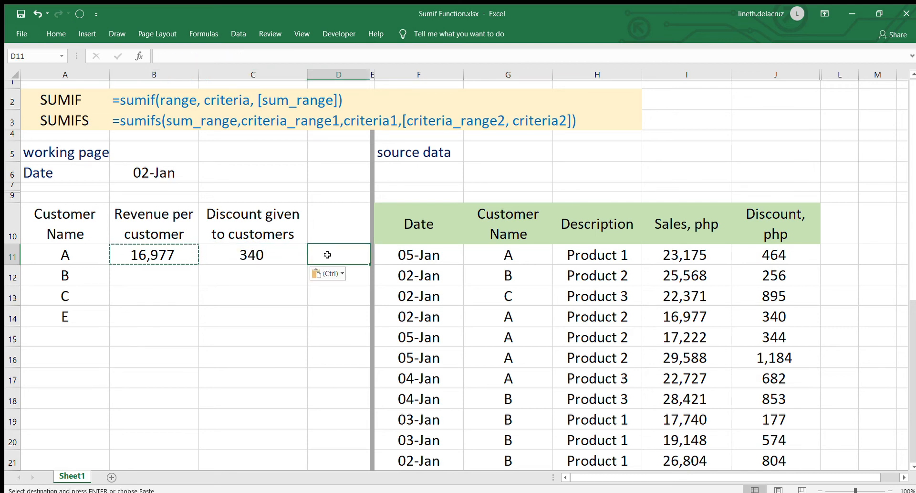
Cross-check customer A's SUMIFS results by highlighting A's source entries and the date, sales and discount of A's 02-Jan row
{"action": "left_click", "coordinate": [507, 257]}
{"action": "left_click_drag", "start_coordinate": [518, 316], "coordinate": [513, 374]}
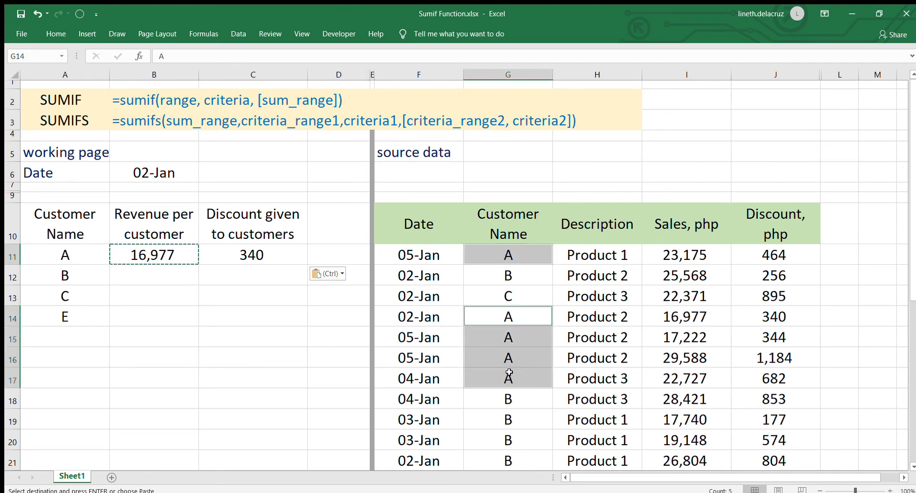
{"action": "left_click", "coordinate": [436, 318], "text": "ctrl"}
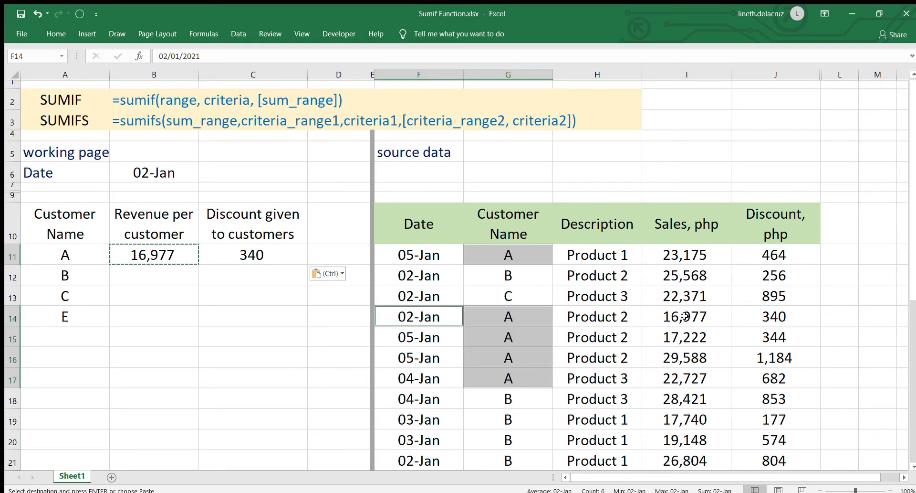
{"action": "left_click_drag", "start_coordinate": [689, 316], "coordinate": [769, 315]}
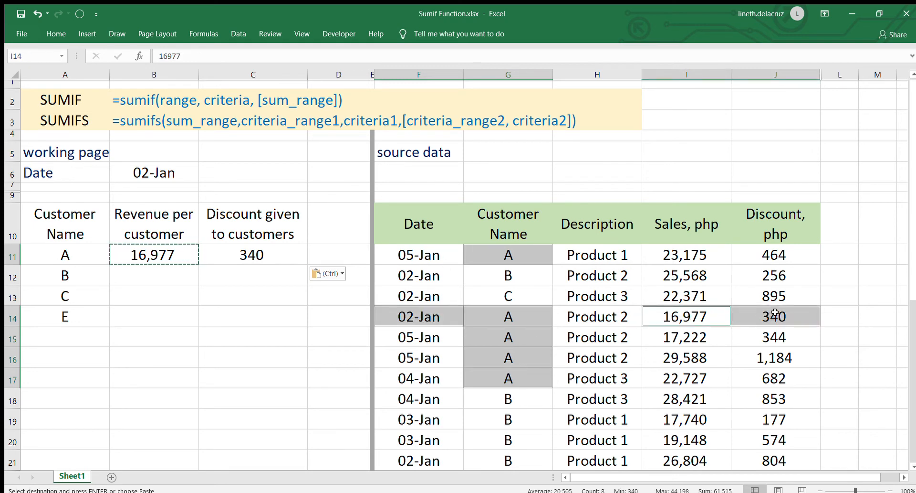
{"action": "left_click", "coordinate": [251, 292]}
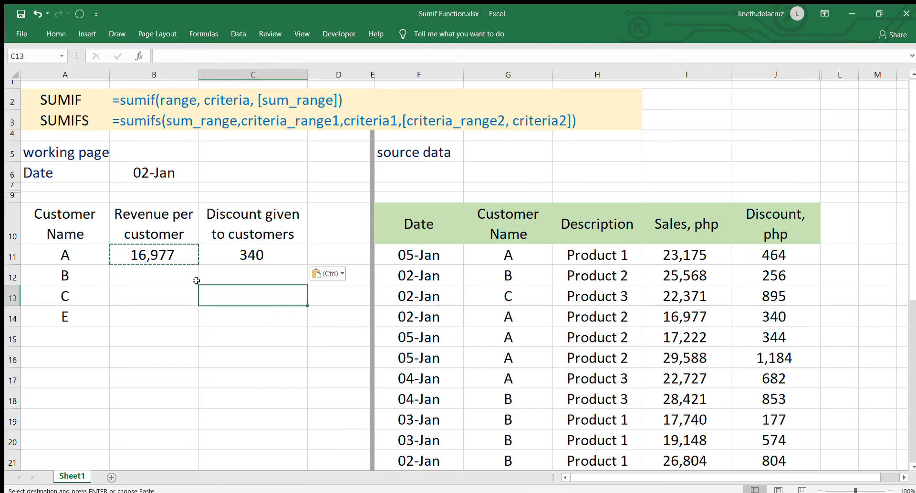
Clear the discount formula in C11 and unhide row 8, which holds the product criterion
{"action": "left_click", "coordinate": [245, 254]}
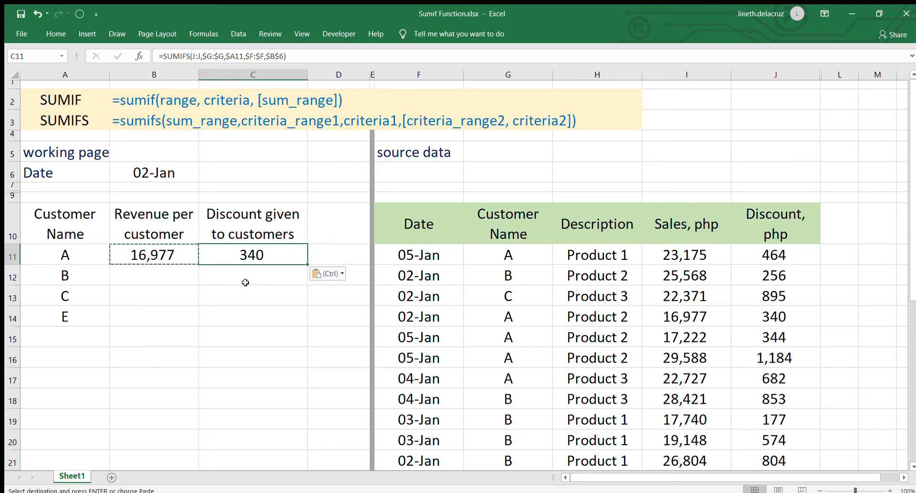
{"action": "key", "text": "Delete"}
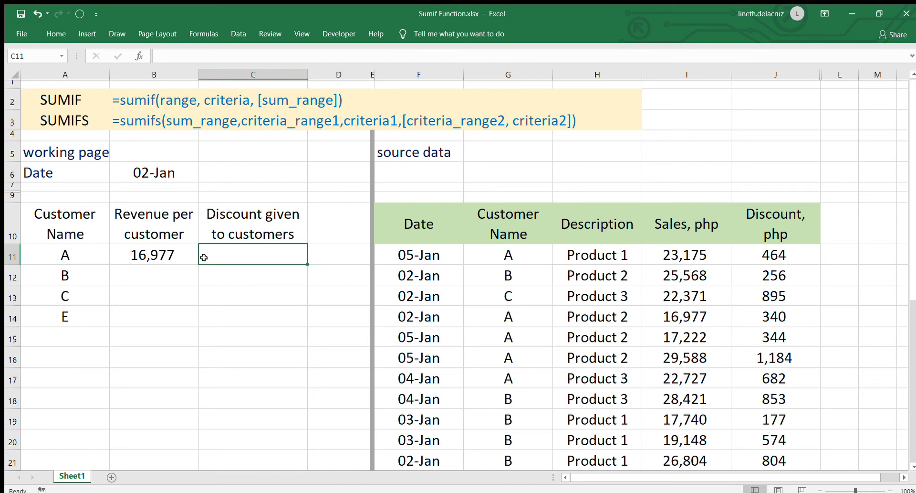
{"action": "left_click_drag", "start_coordinate": [20, 190], "coordinate": [17, 200]}
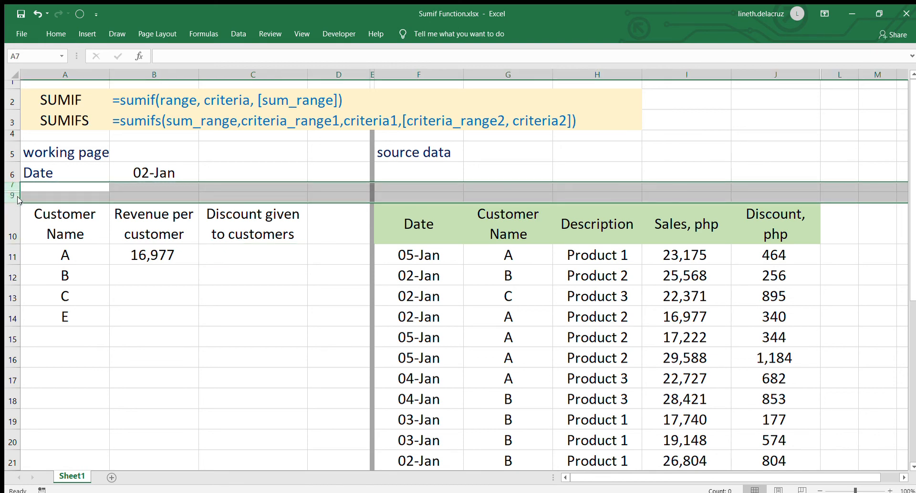
{"action": "key", "text": "ctrl+shift+9"}
{"action": "left_click", "coordinate": [119, 320]}
{"action": "left_click", "coordinate": [70, 202]}
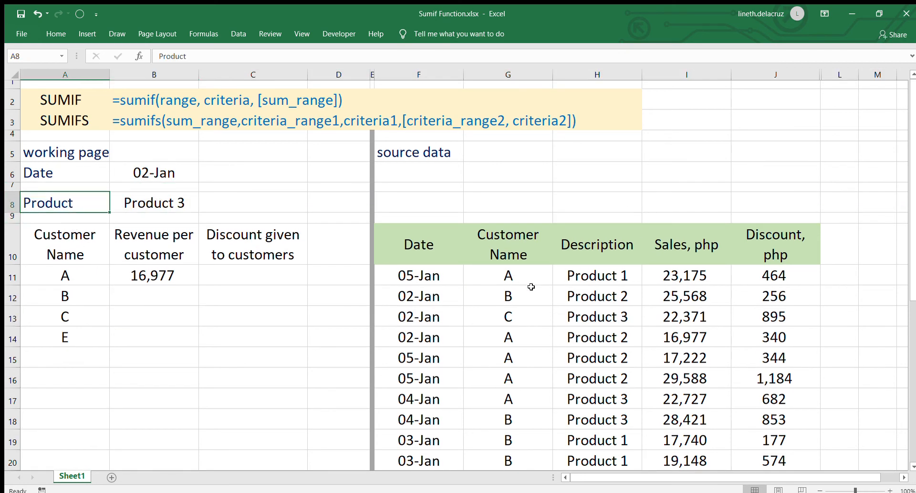
Extend the B11 SUMIFS formula with a product condition using criteria range $H:$H and criteria $B$8, and accept it
{"action": "left_click", "coordinate": [139, 280]}
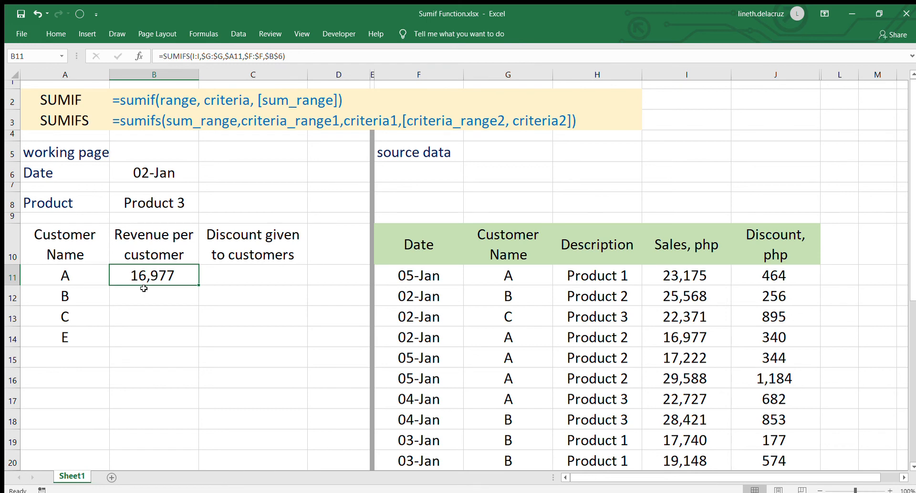
{"action": "key", "text": "F2"}
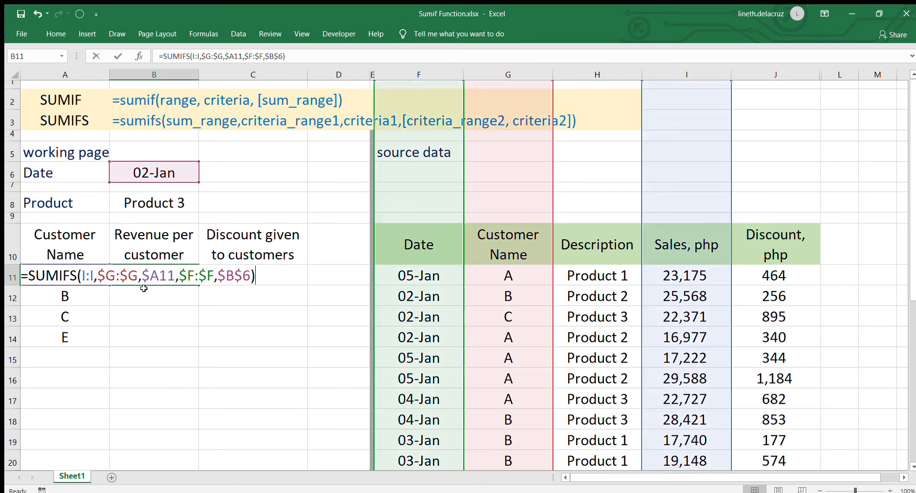
{"action": "key", "text": "BackSpace"}
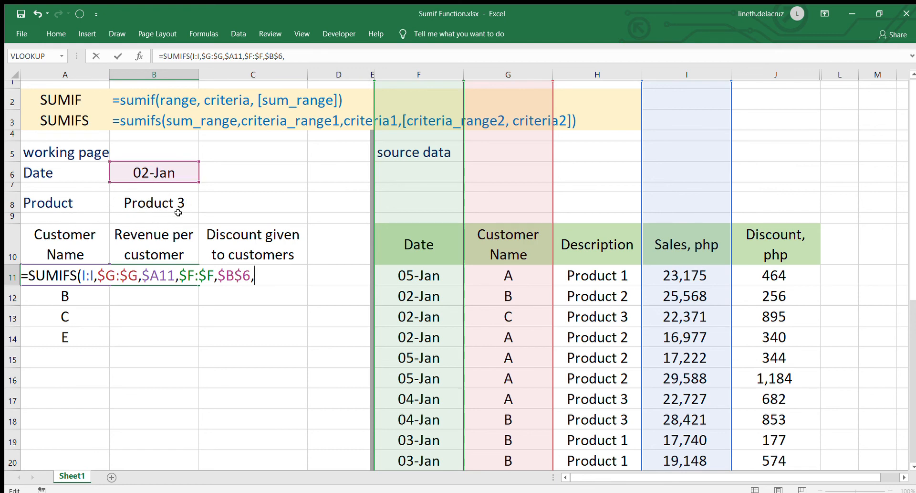
{"action": "left_click", "coordinate": [597, 74]}
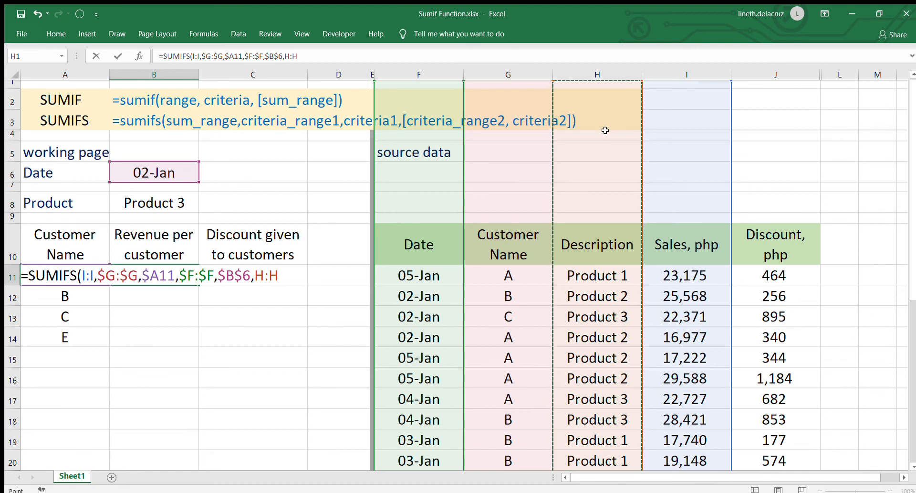
{"action": "key", "text": "F4"}
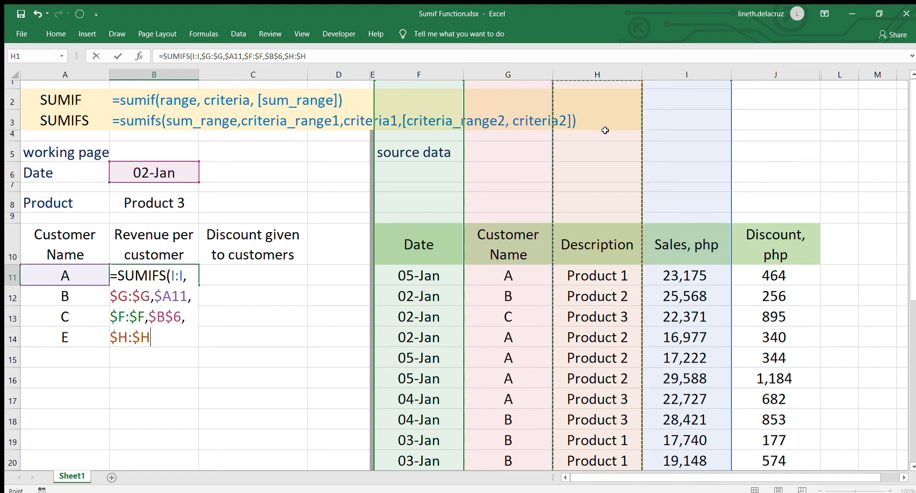
{"action": "type", "text": ","}
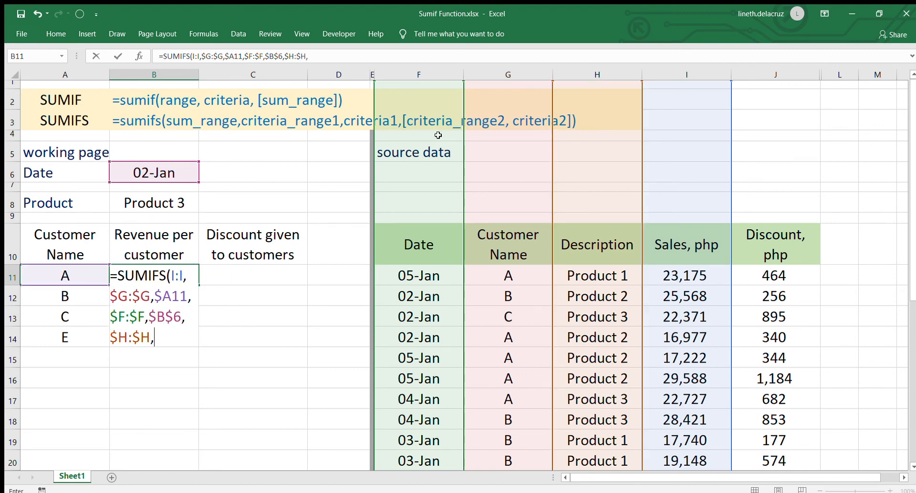
{"action": "left_click", "coordinate": [160, 198]}
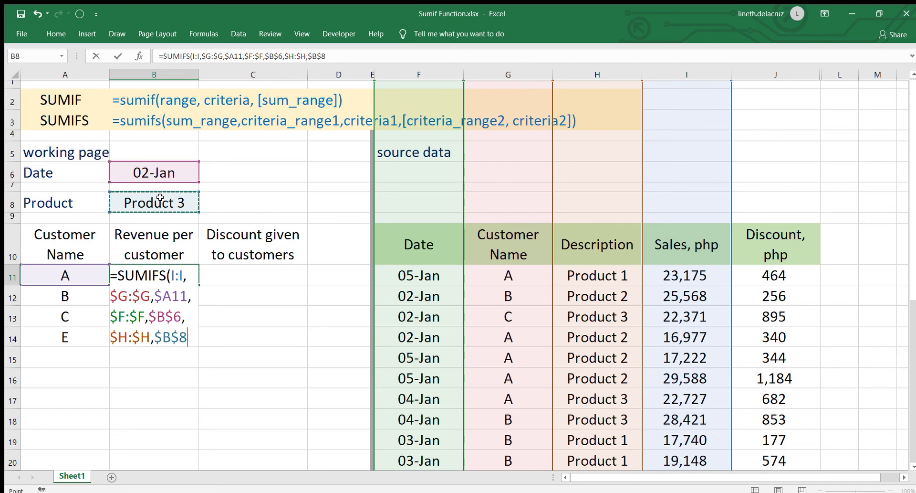
{"action": "key", "text": "Return"}
Copy the three-condition SUMIFS formula from B11 to C11 for customer A's discount
{"action": "key", "text": "Up"}
{"action": "key", "text": "ctrl+c"}
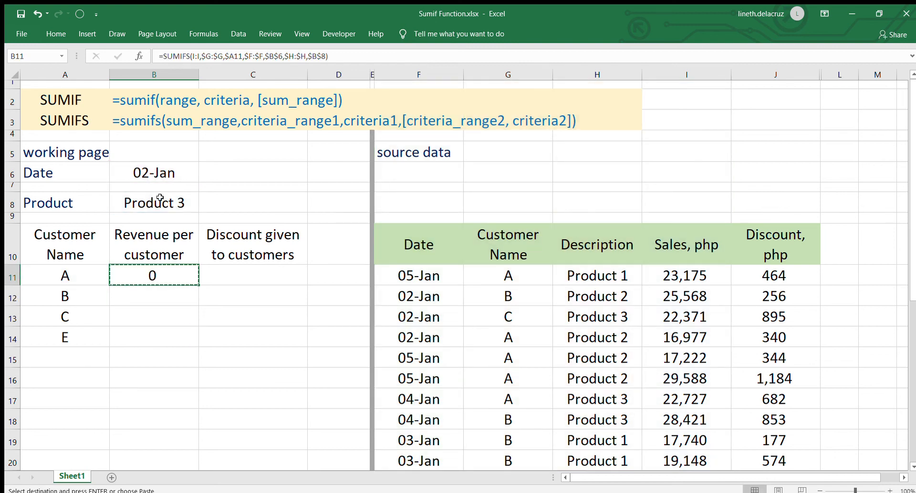
{"action": "key", "text": "shift+Right"}
{"action": "key", "text": "ctrl+v"}
Copy the formulas in B11:C11 down to B12:C14 for customers B, C and E
{"action": "key", "text": "shift+Left"}
{"action": "key", "text": "shift+Right"}
{"action": "key", "text": "ctrl+c"}
{"action": "key", "text": "Down"}
{"action": "key", "text": "shift+Right"}
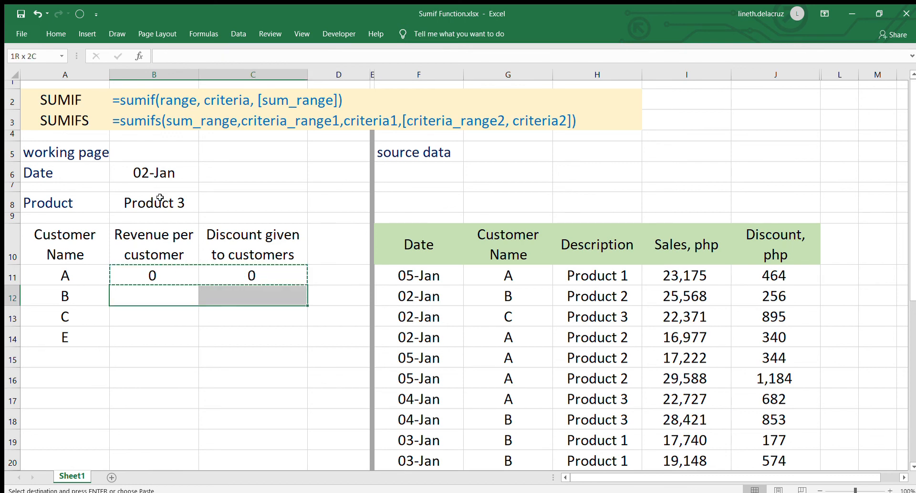
{"action": "key", "text": "shift+Down"}
{"action": "key", "text": "shift+Down"}
{"action": "key", "text": "ctrl+v"}
{"action": "key", "text": "Up"}
{"action": "key", "text": "Down"}
{"action": "key", "text": "Down"}
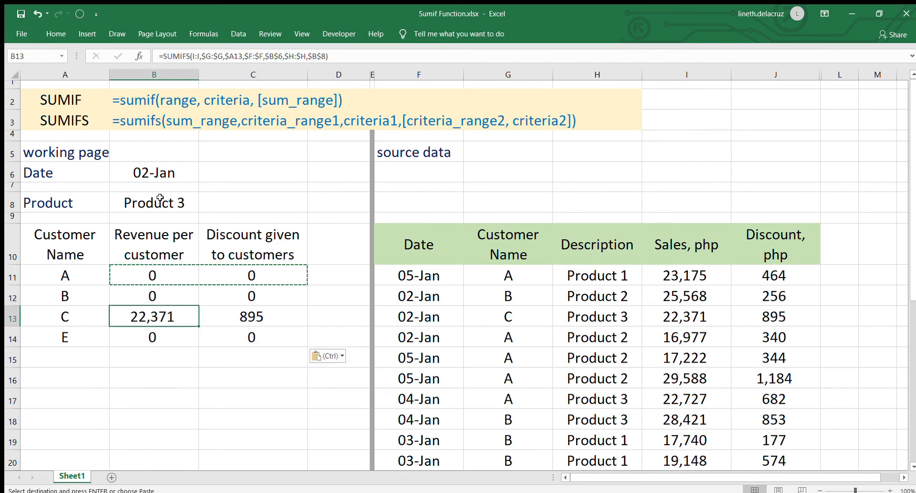
Cross-check customer A's results by highlighting A's source entries, A's 02-Jan date and A's Product 3 description
{"action": "key", "text": "Up"}
{"action": "key", "text": "Up"}
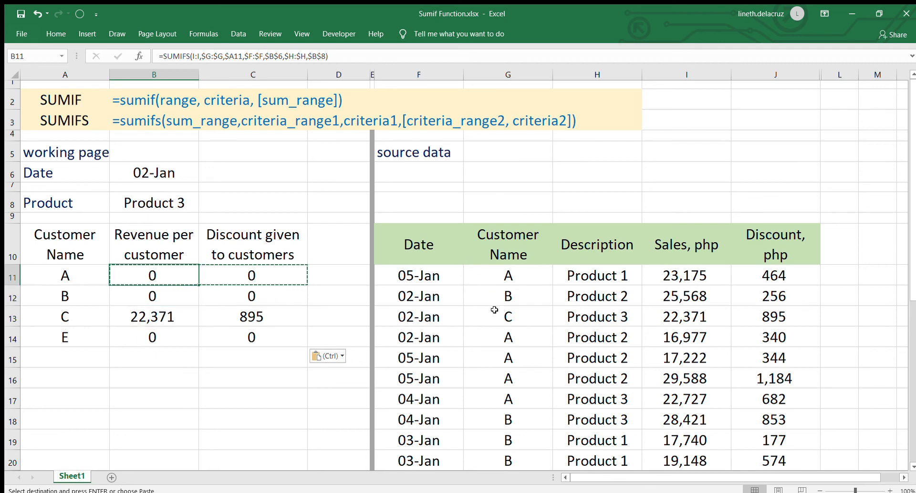
{"action": "left_click", "coordinate": [509, 280]}
{"action": "left_click_drag", "start_coordinate": [516, 338], "coordinate": [516, 393]}
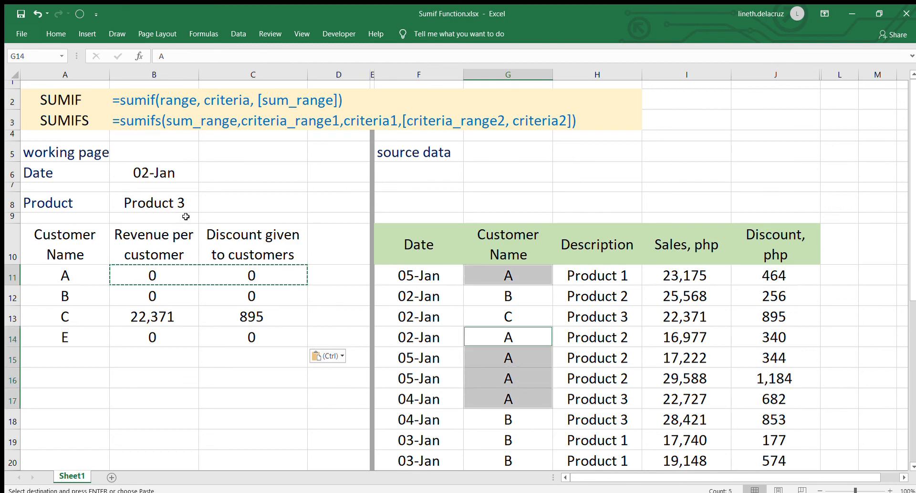
{"action": "left_click", "coordinate": [439, 336], "text": "ctrl"}
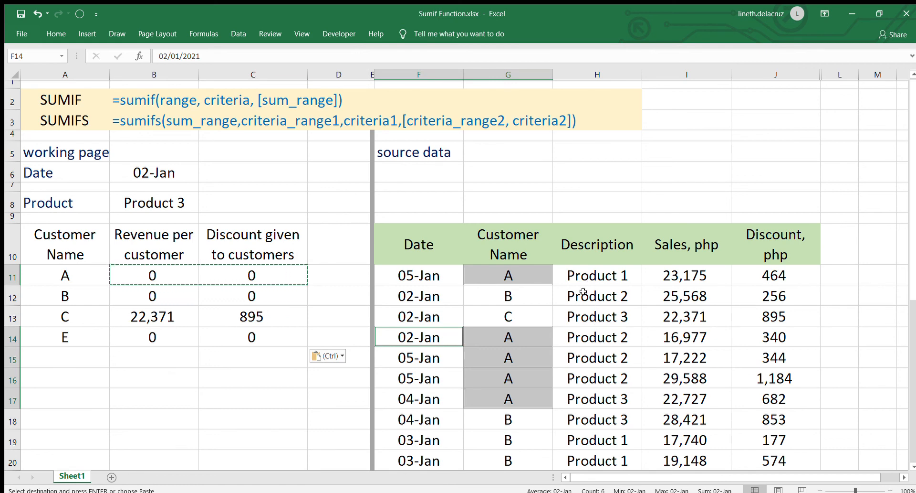
{"action": "left_click", "coordinate": [602, 400], "text": "ctrl"}
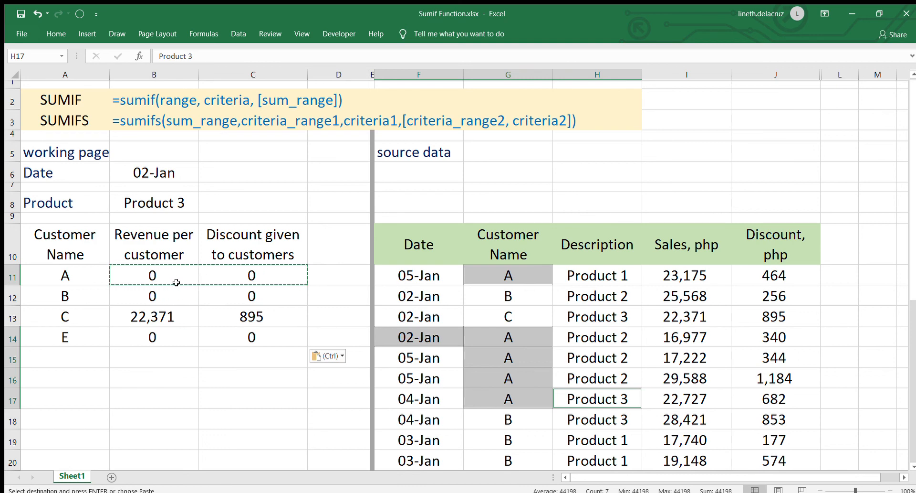
Check customer C's result in B13 by highlighting all of C's entries in the source data's Customer Name column
{"action": "left_click", "coordinate": [154, 319]}
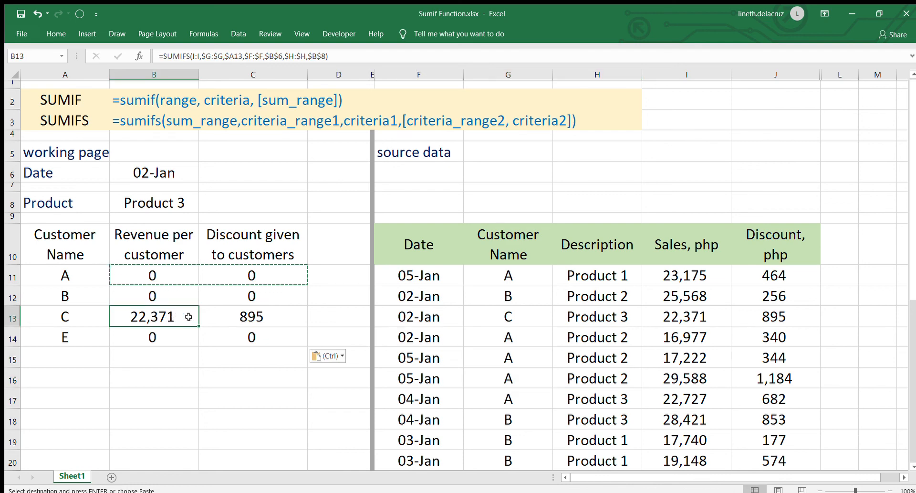
{"action": "scroll", "coordinate": [249, 316], "scroll_direction": "down", "scroll_amount": 1}
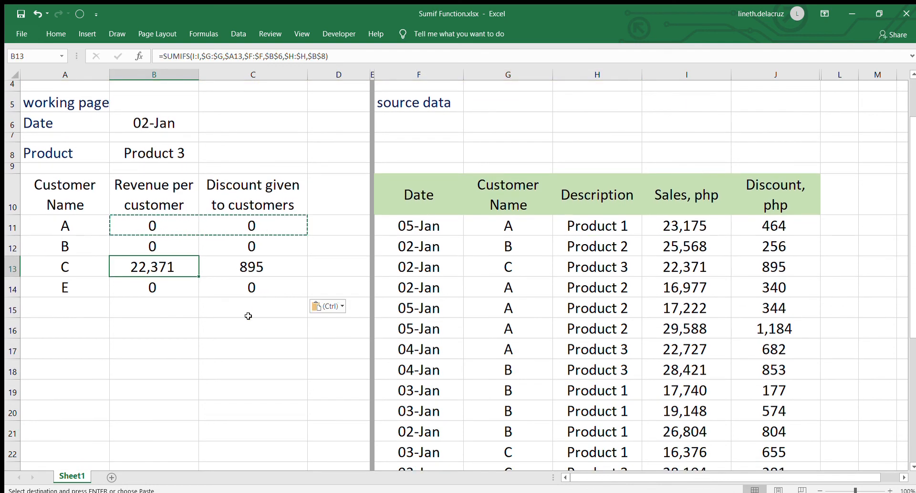
{"action": "left_click", "coordinate": [491, 267]}
{"action": "scroll", "coordinate": [492, 267], "scroll_direction": "down", "scroll_amount": 1}
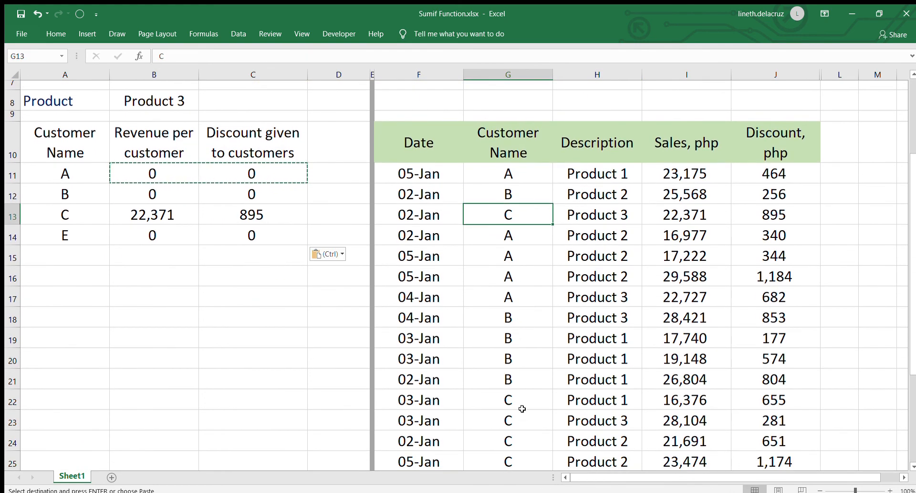
{"action": "left_click_drag", "start_coordinate": [516, 404], "coordinate": [518, 460], "text": "ctrl"}
{"action": "scroll", "coordinate": [573, 418], "scroll_direction": "down", "scroll_amount": 2}
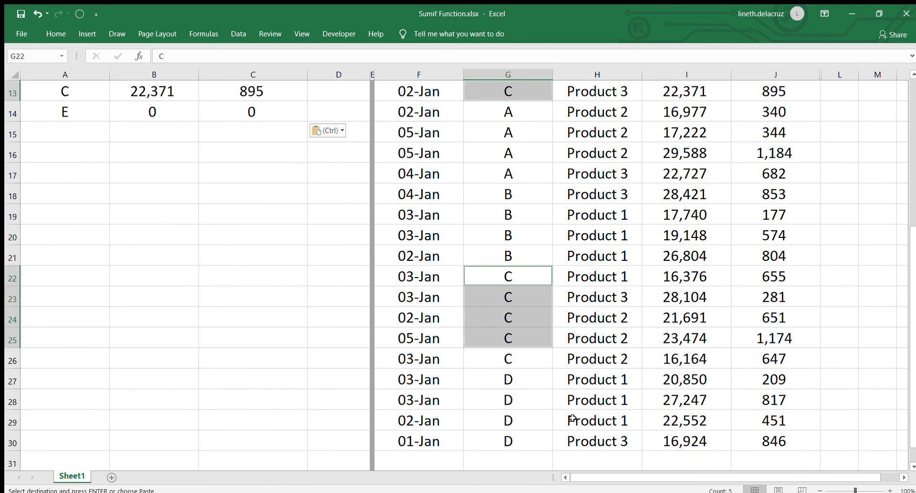
{"action": "left_click", "coordinate": [530, 359], "text": "ctrl"}
{"action": "scroll", "coordinate": [528, 367], "scroll_direction": "up", "scroll_amount": 1}
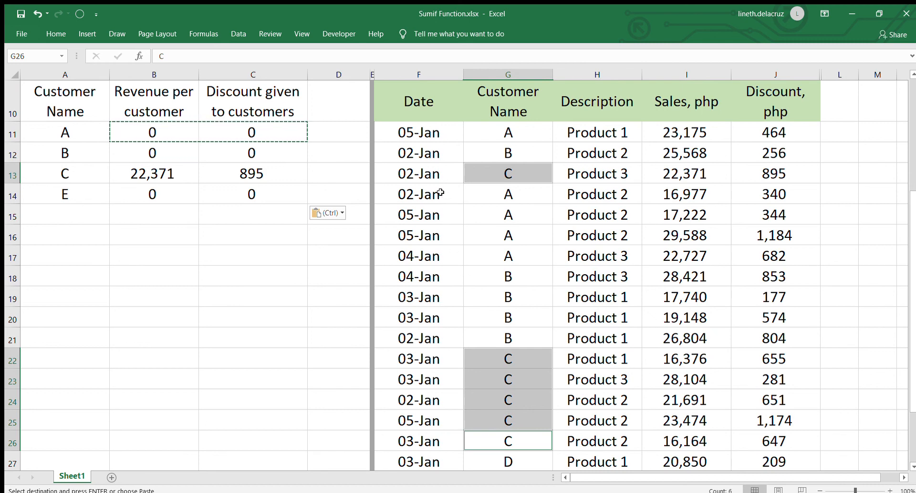
Highlight customer C's 02-Jan dates and the matching Product 3 row's description, sales and discount to compare with the working page results
{"action": "left_click", "coordinate": [432, 175], "text": "ctrl"}
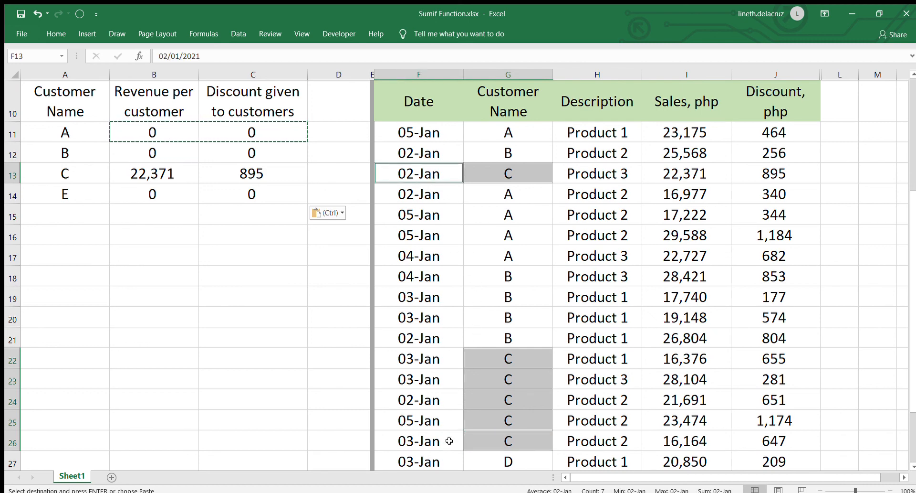
{"action": "left_click", "coordinate": [433, 399], "text": "ctrl"}
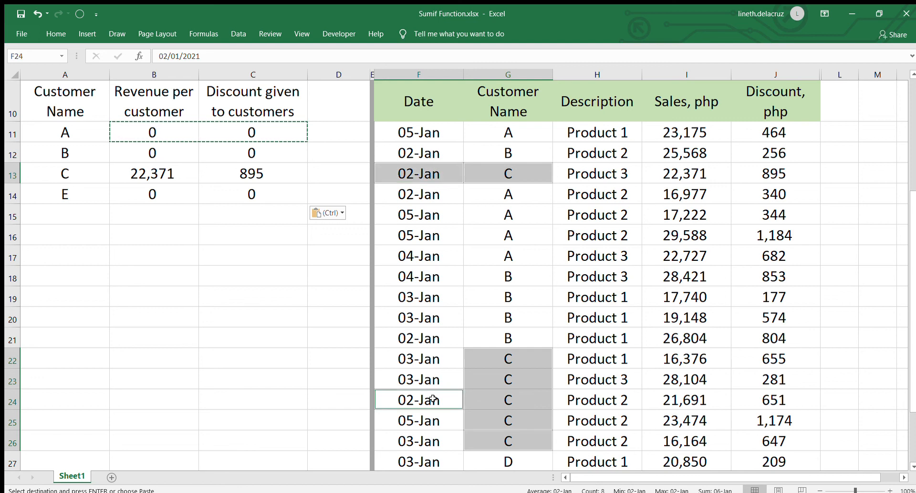
{"action": "scroll", "coordinate": [432, 399], "scroll_direction": "up", "scroll_amount": 3}
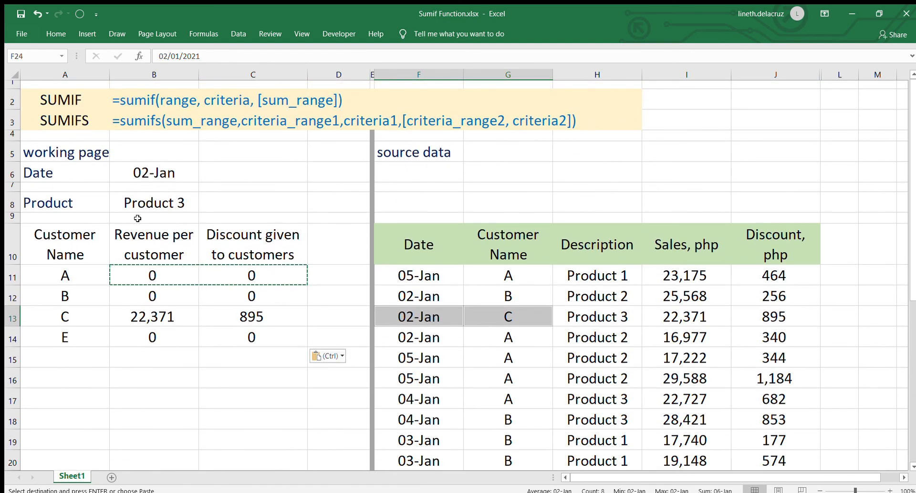
{"action": "scroll", "coordinate": [258, 215], "scroll_direction": "down", "scroll_amount": 4}
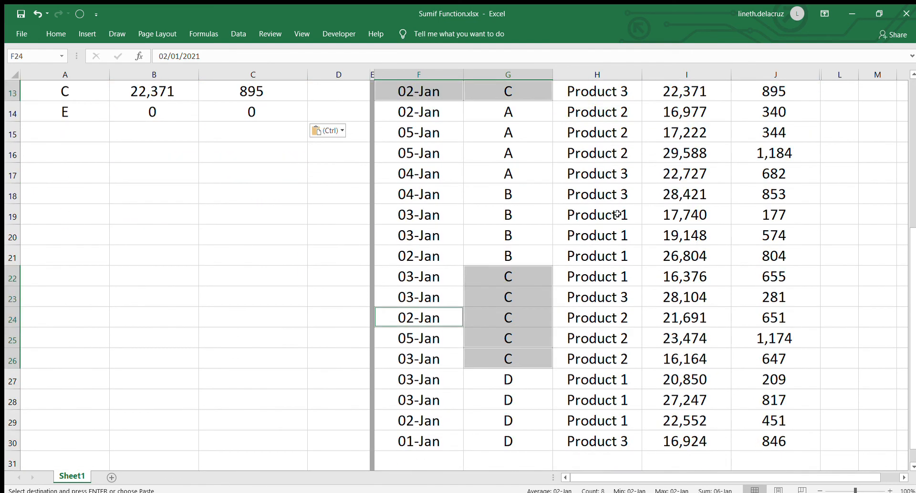
{"action": "left_click", "coordinate": [600, 93], "text": "ctrl"}
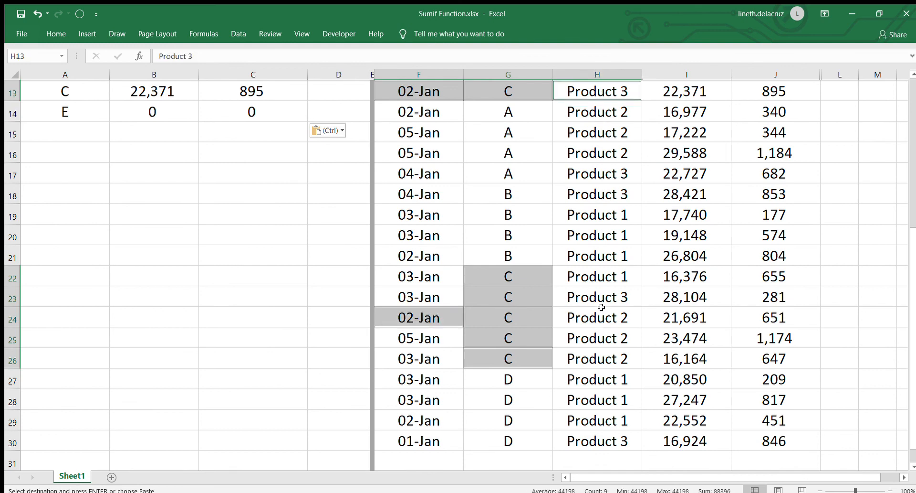
{"action": "scroll", "coordinate": [640, 320], "scroll_direction": "up", "scroll_amount": 2}
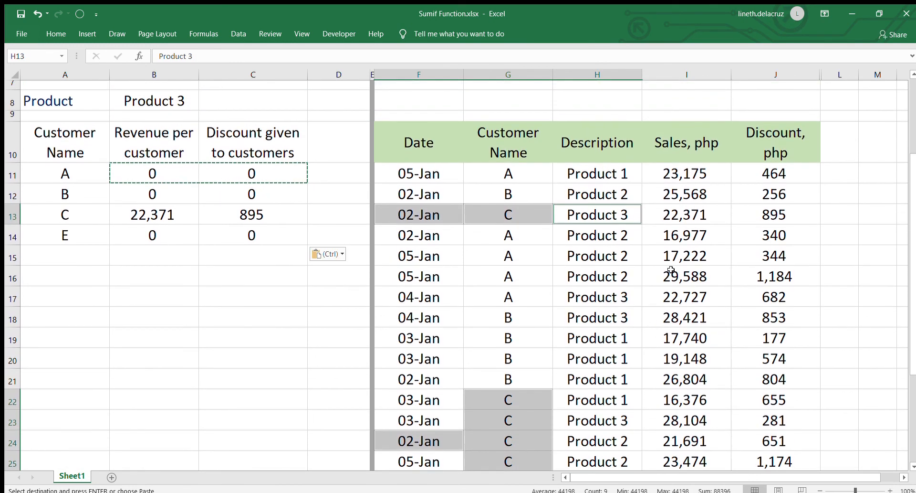
{"action": "left_click", "coordinate": [753, 215], "text": "shift"}
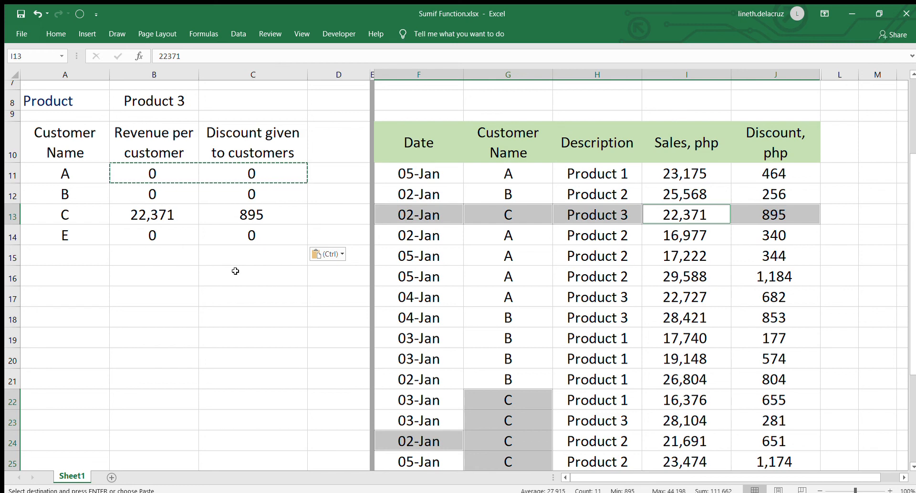
{"action": "left_click", "coordinate": [182, 258]}
{"action": "scroll", "coordinate": [189, 272], "scroll_direction": "up", "scroll_amount": 2}
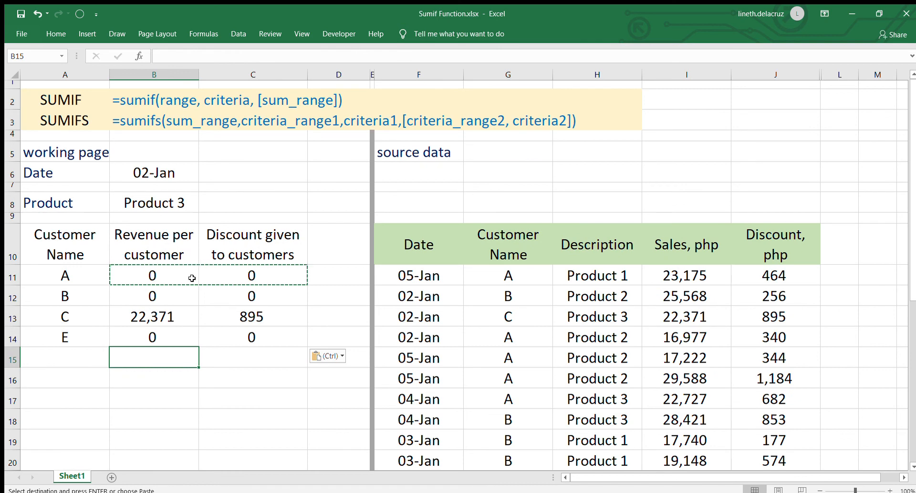